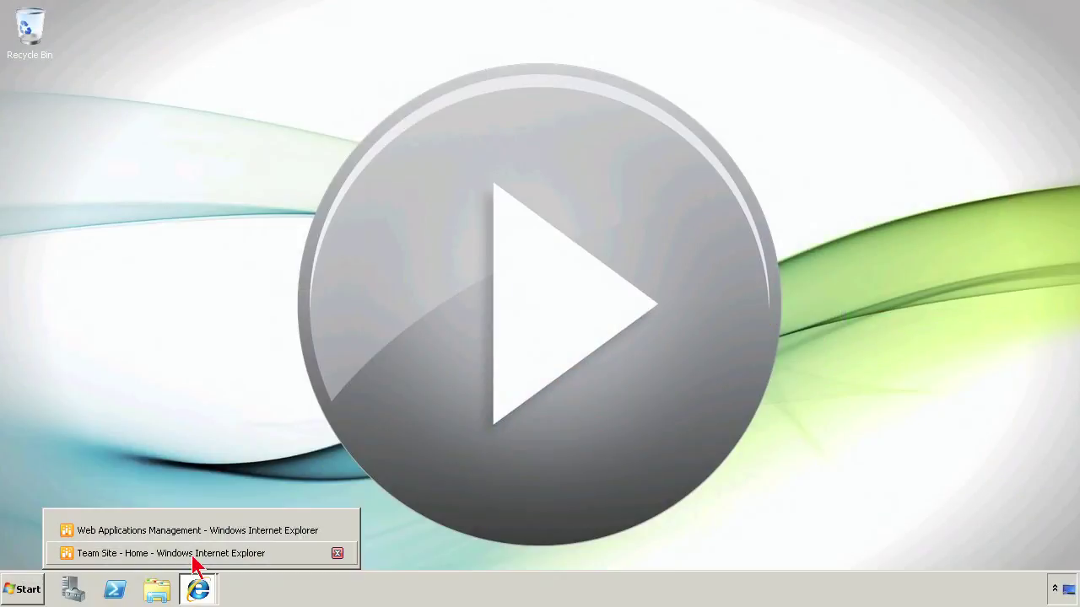
# - Bring the SharePoint Team Site home page window to the front in Internet Explorer
pyautogui.click(194, 554)
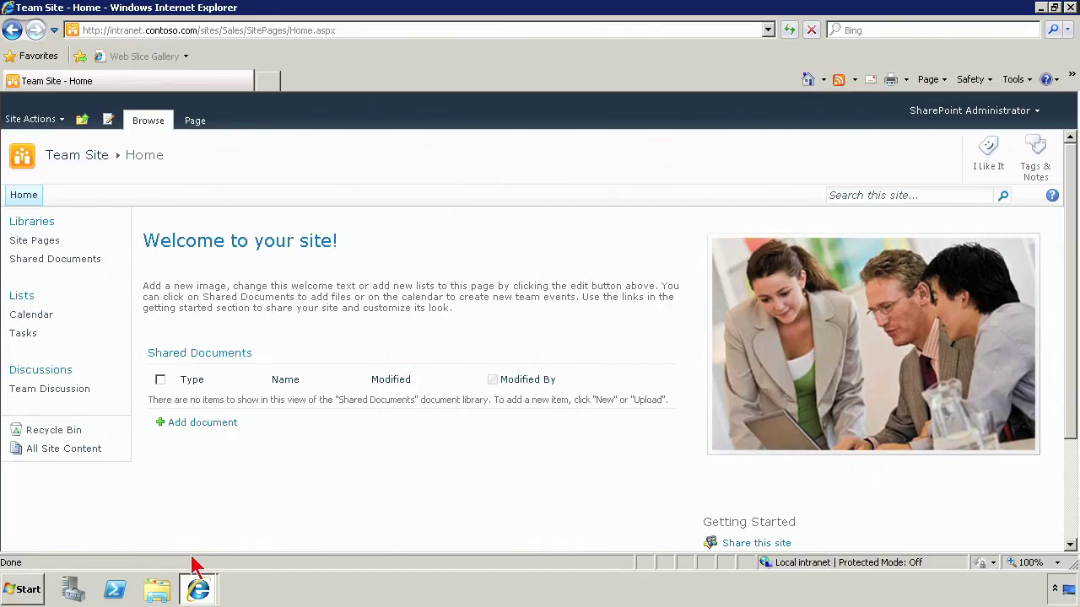
# - Show the Page ribbon commands for the home page, briefly selecting then deselecting the welcome paragraph
pyautogui.click(199, 125)
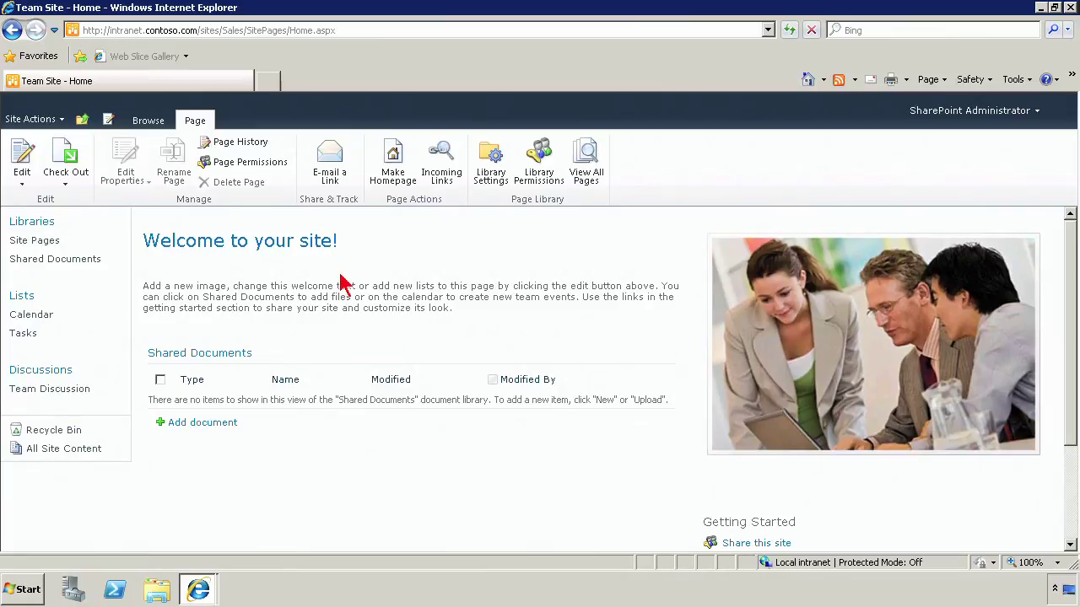
pyautogui.moveTo(195, 287); pyautogui.dragTo(493, 325)
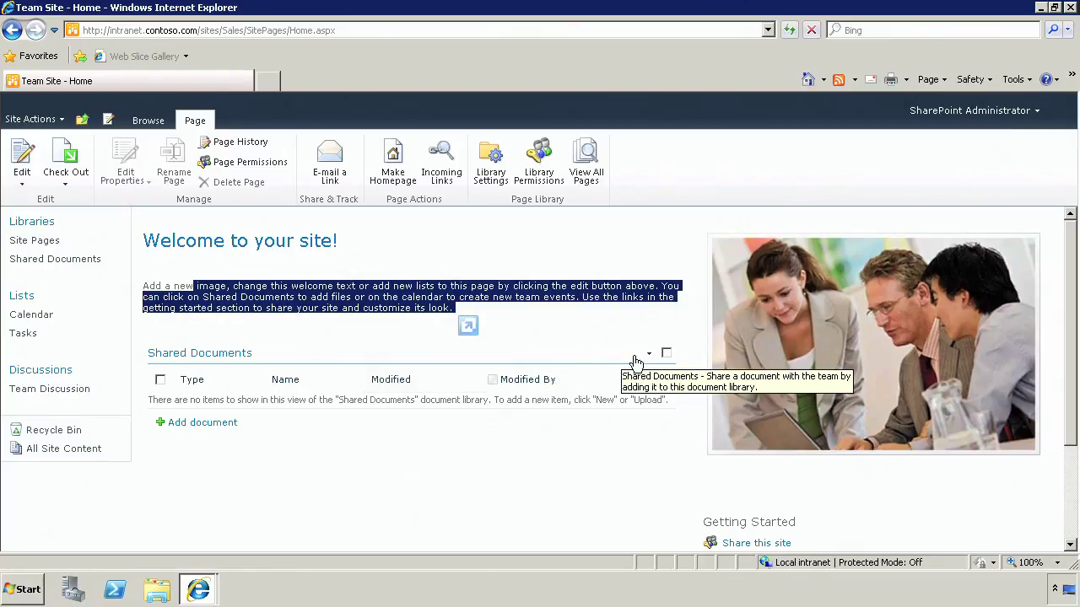
pyautogui.click(409, 272)
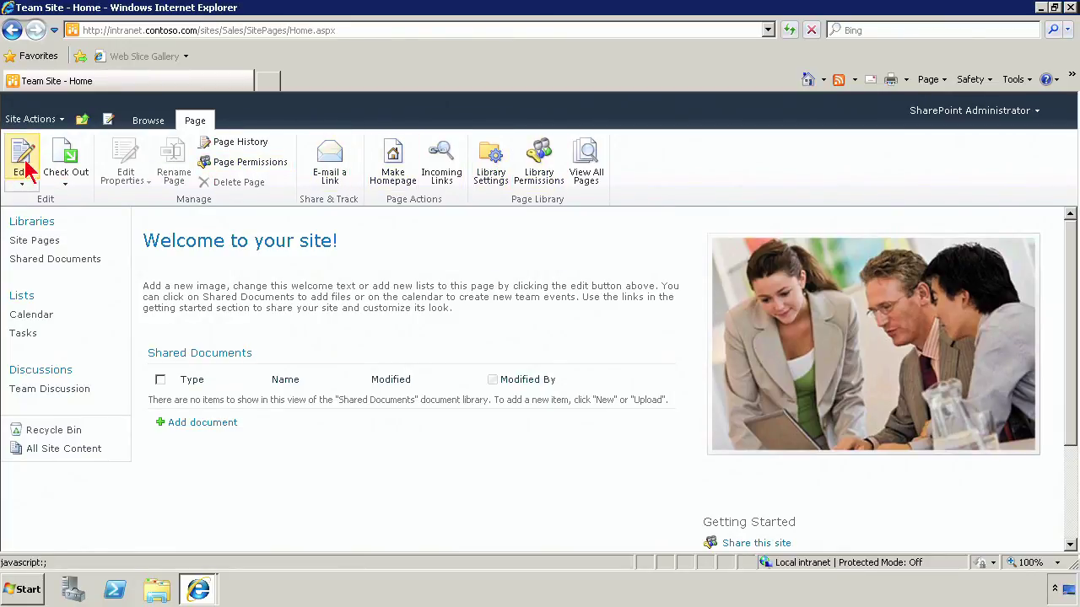
# - Switch the Team Site home page into edit mode via the Page tab's Edit menu
pyautogui.click(22, 188)
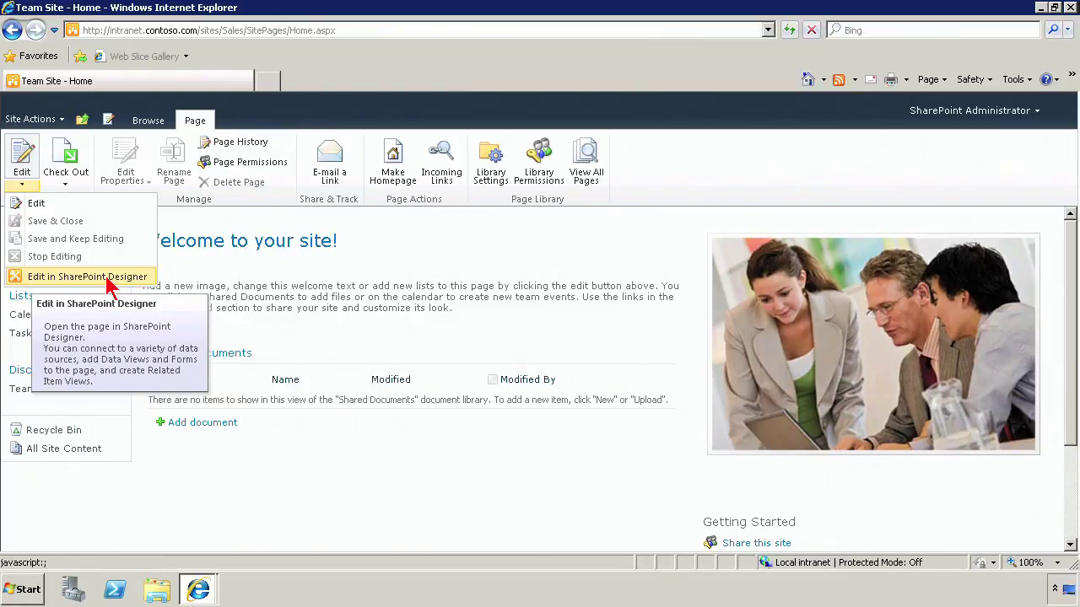
pyautogui.click(36, 206)
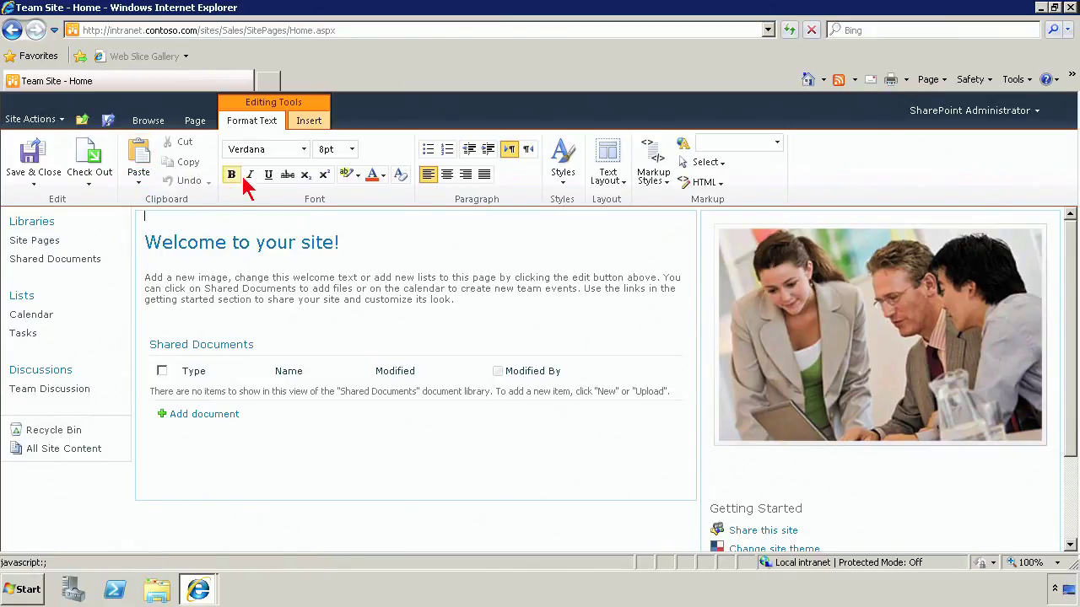
# - Make the word 'image' bold in the welcome paragraph
pyautogui.doubleClick(203, 279)
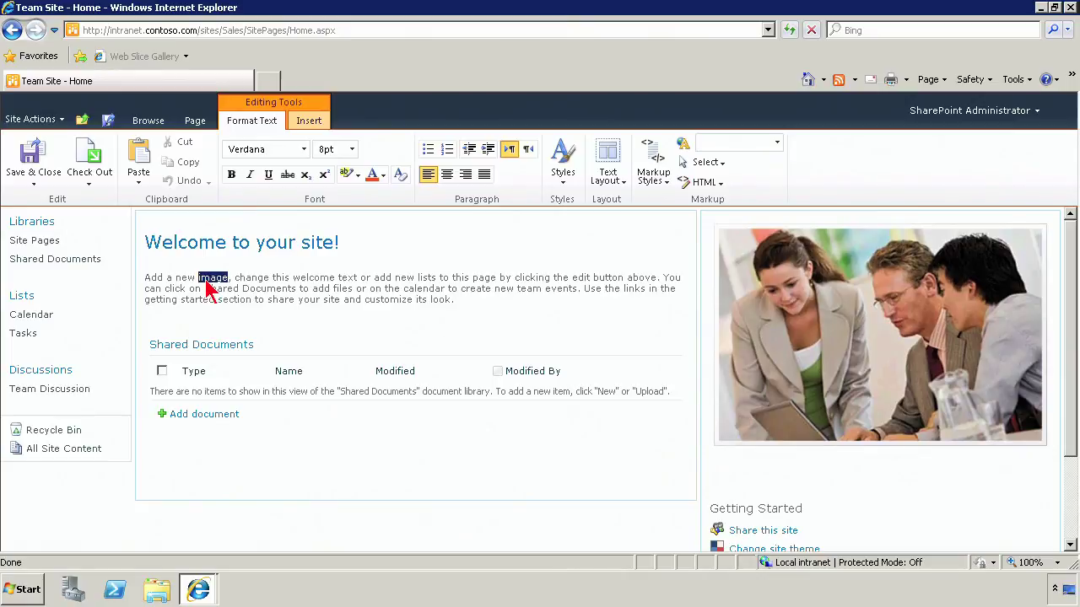
pyautogui.click(232, 177)
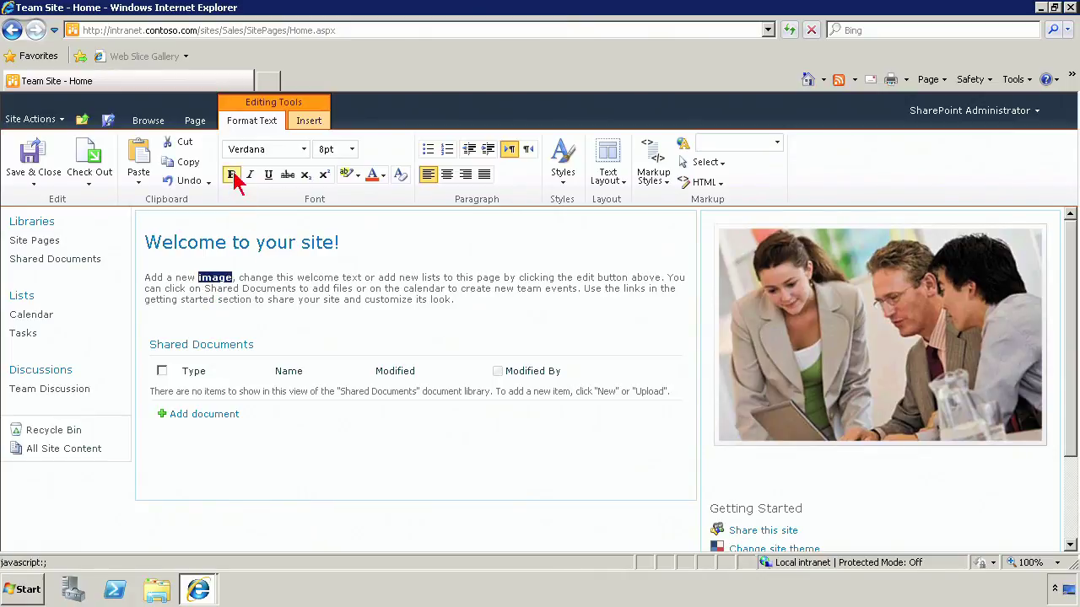
pyautogui.click(234, 291)
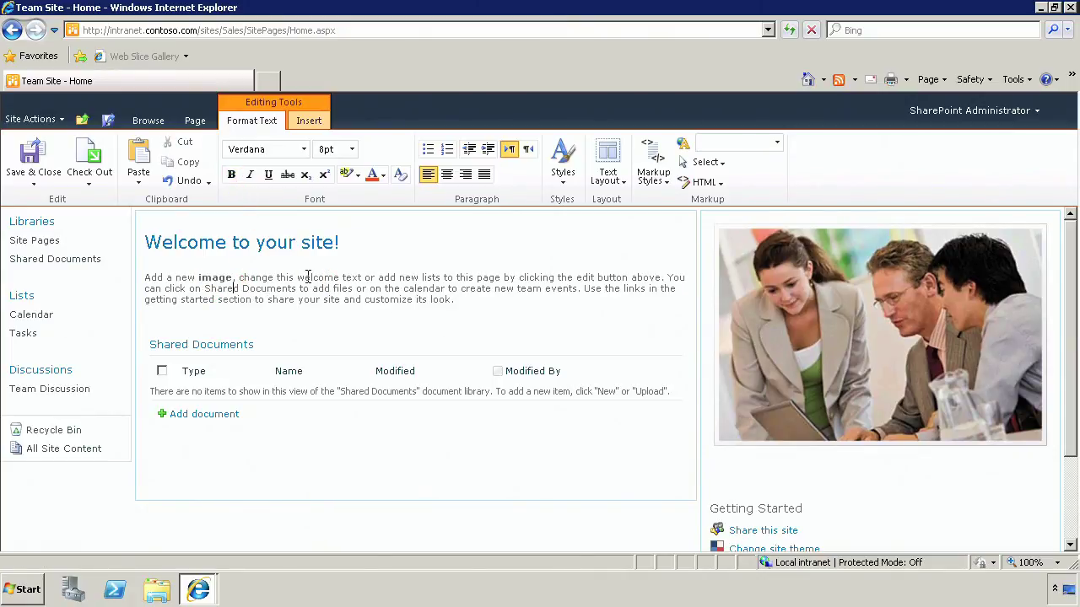
# - Colour the phrase 'welcome text or add new lists to this' red, keeping the Verdana font
pyautogui.moveTo(361, 278); pyautogui.dragTo(477, 280)
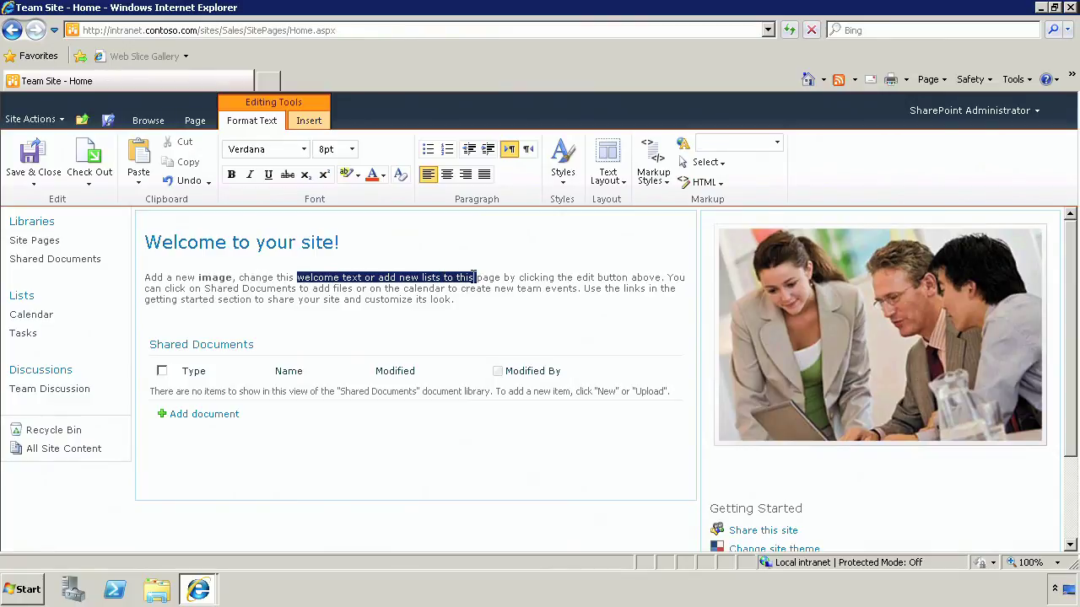
pyautogui.click(378, 177)
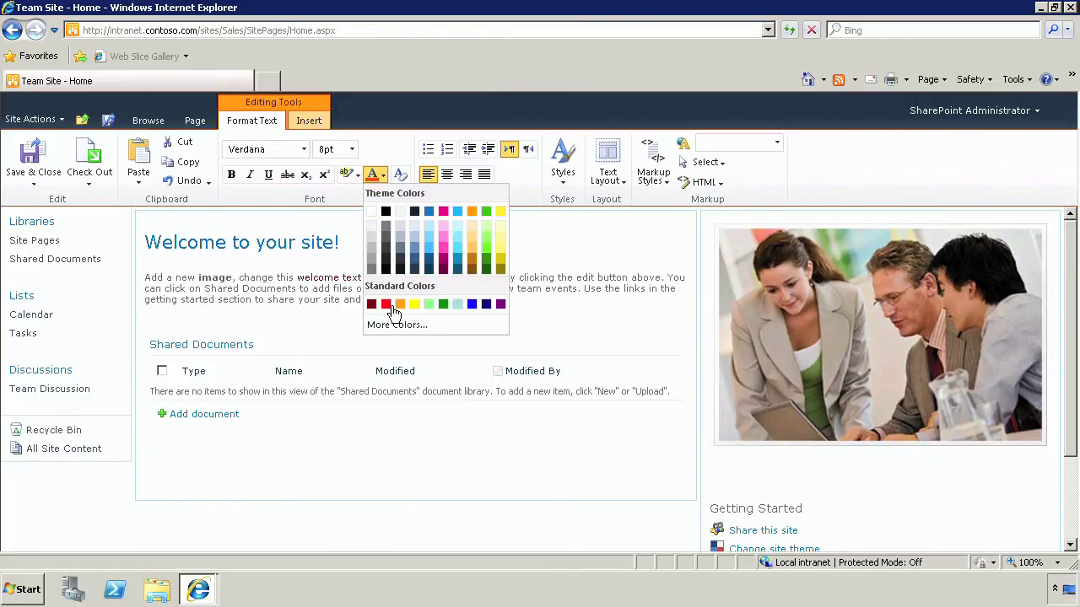
pyautogui.click(385, 304)
pyautogui.click(340, 299)
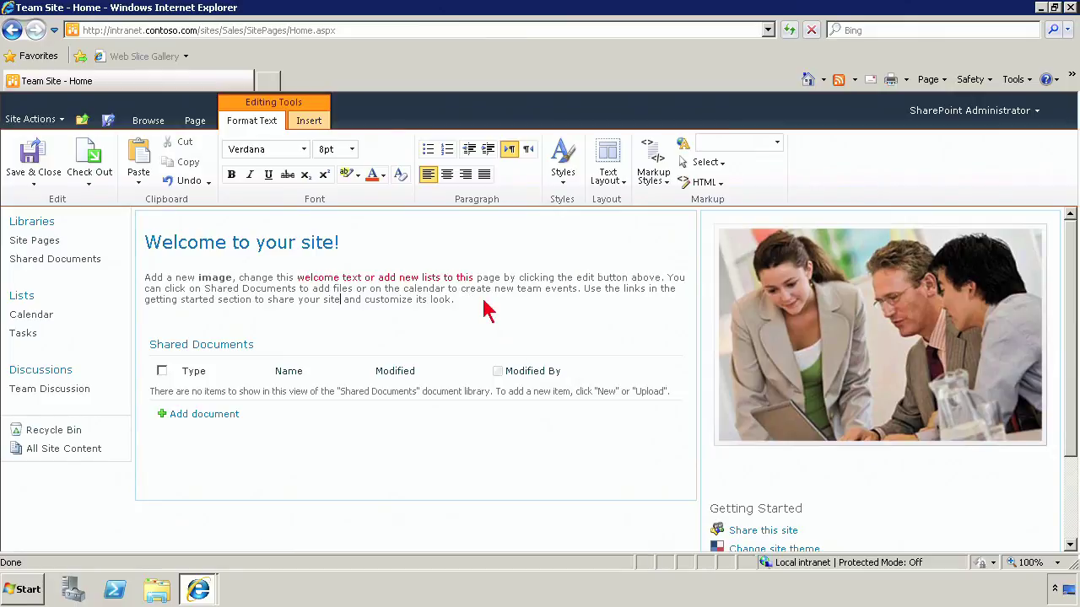
pyautogui.click(303, 150)
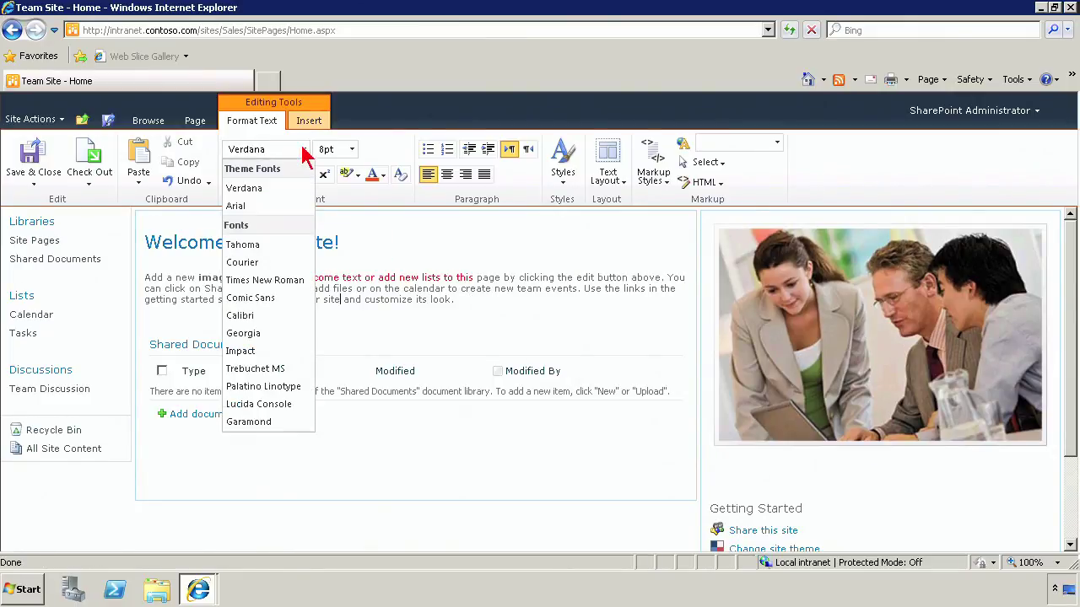
pyautogui.click(305, 152)
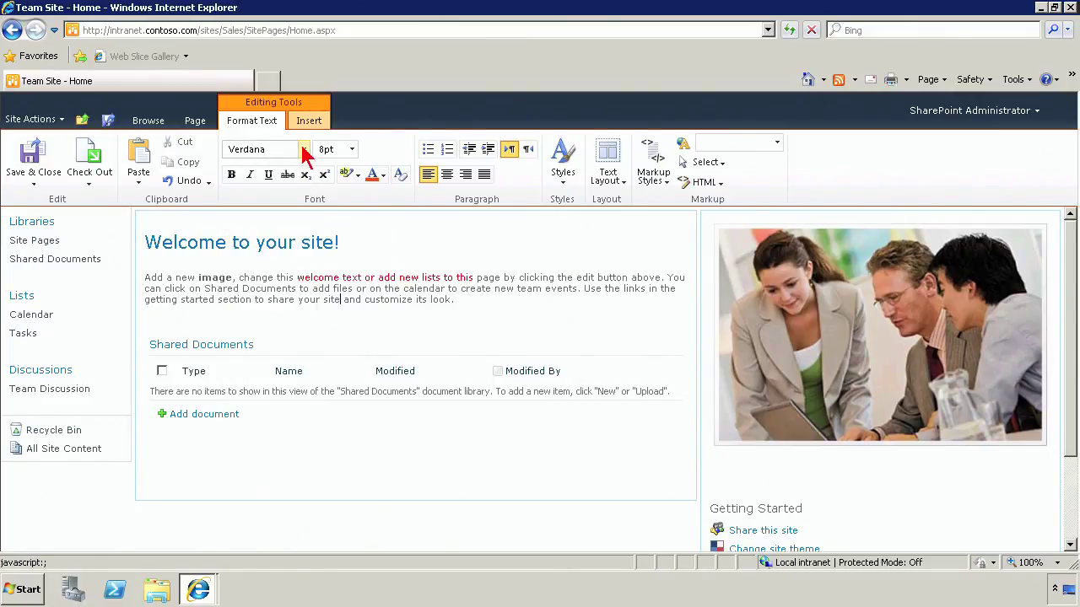
# - Try the Two columns and Two columns with header and footer text layouts
pyautogui.click(611, 184)
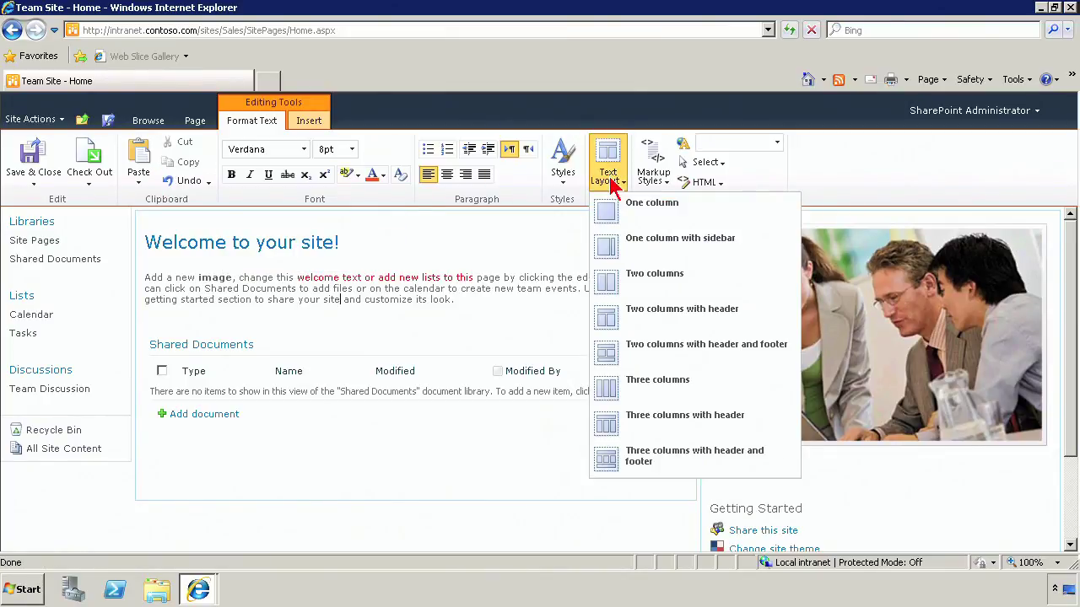
pyautogui.click(654, 293)
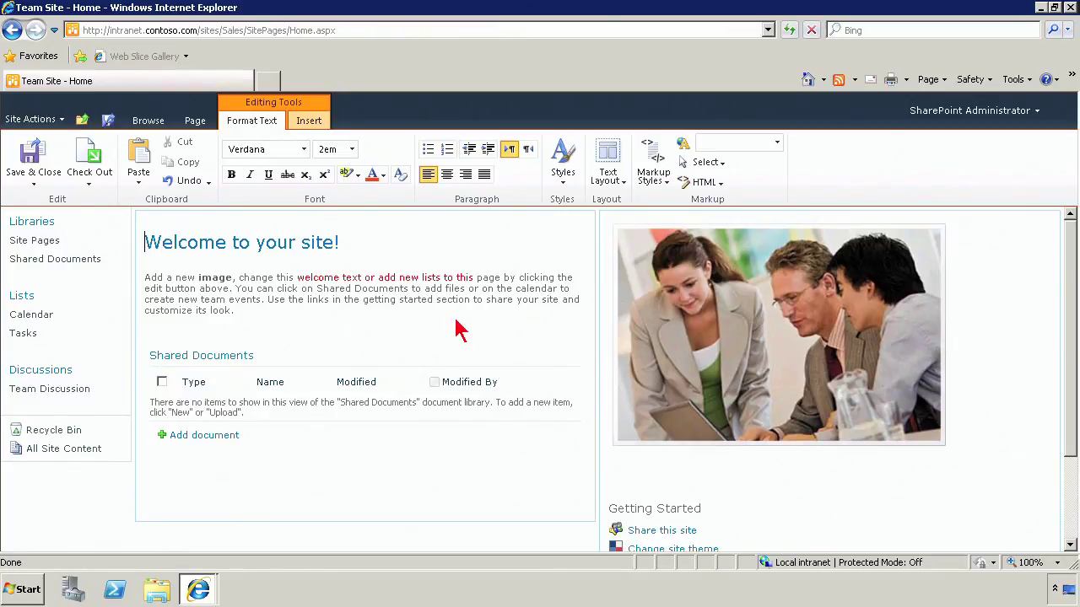
pyautogui.click(618, 175)
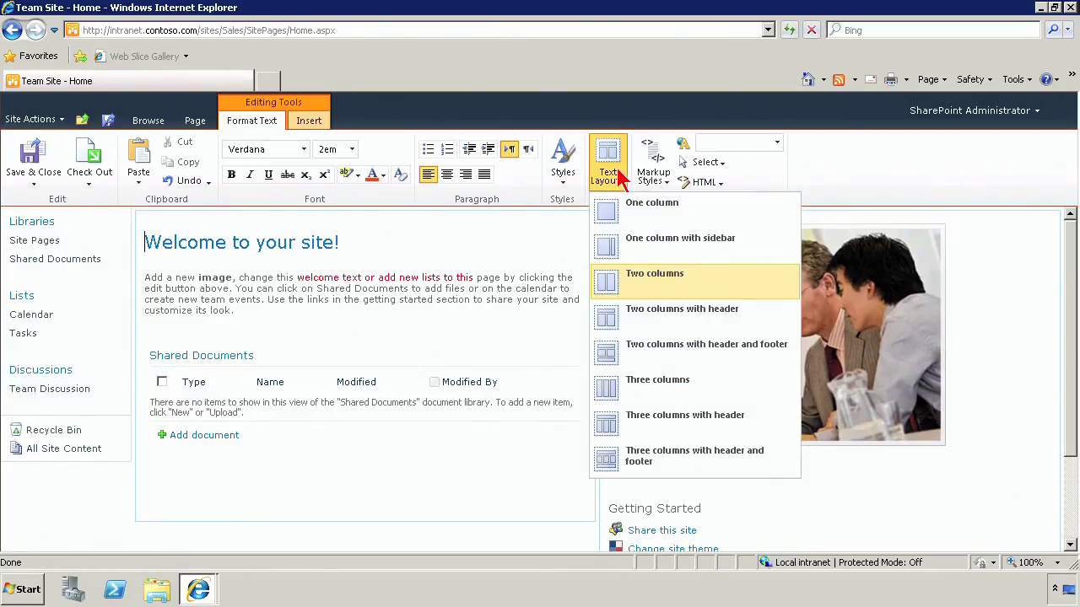
pyautogui.click(657, 353)
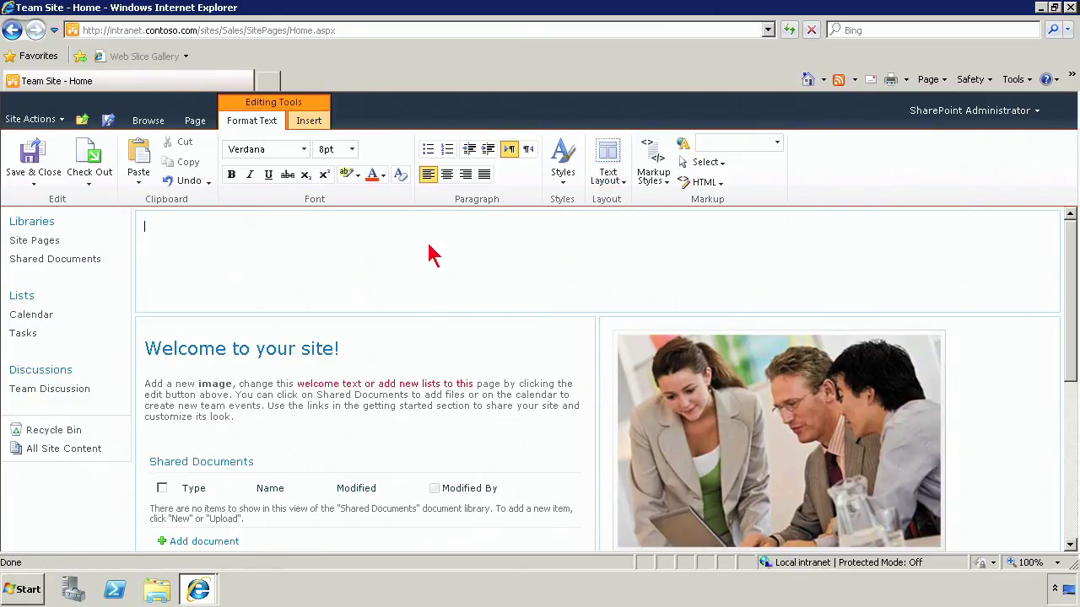
# - Undo moving the team photo into the header and apply the One column with sidebar layout
pyautogui.click(705, 380)
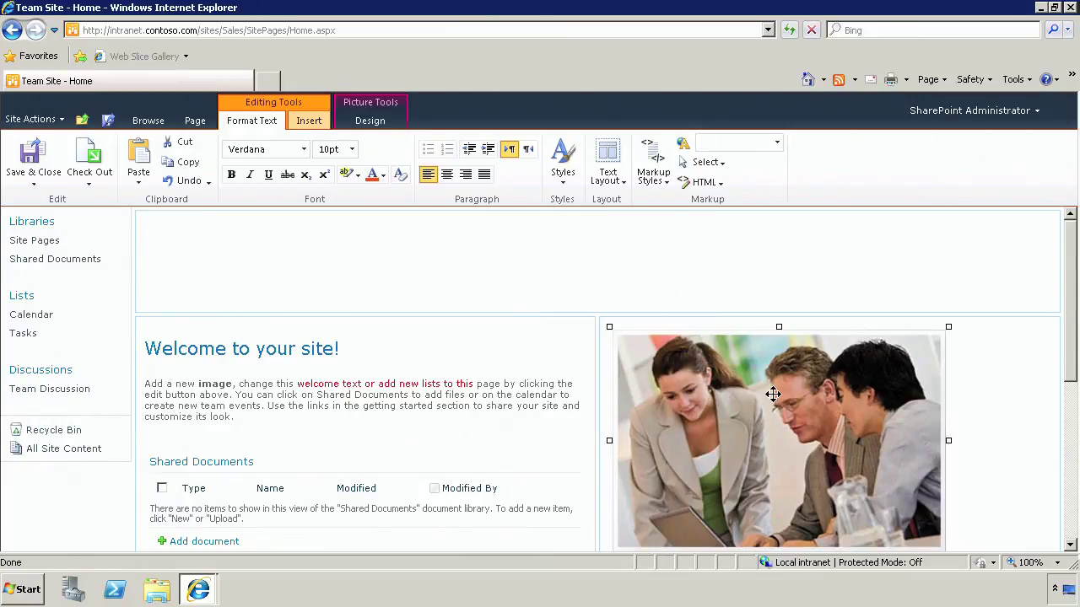
pyautogui.click(472, 279)
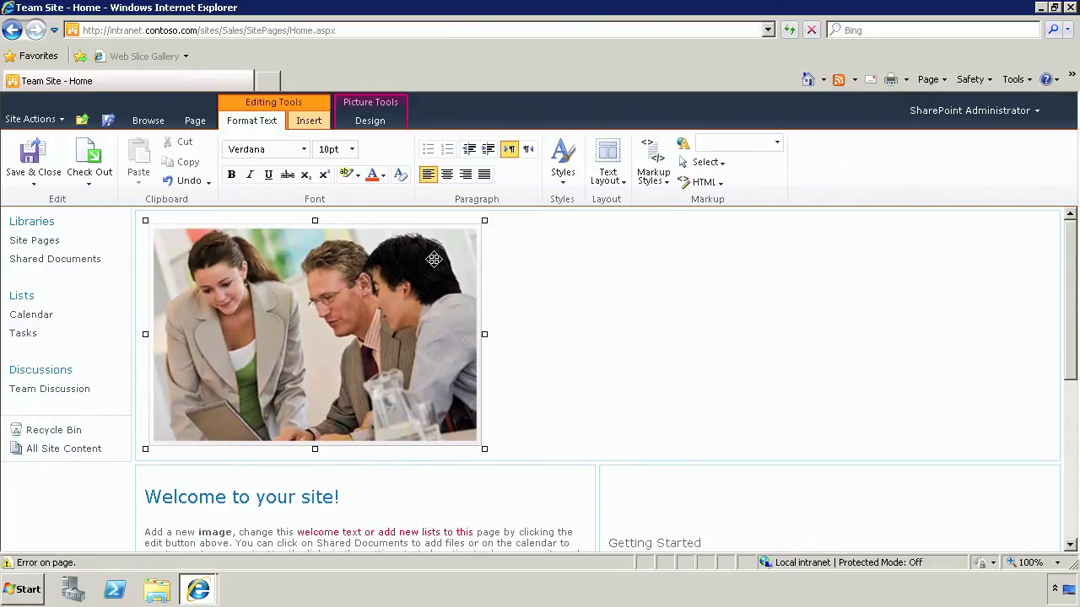
pyautogui.hotkey('ctrl', 'z')
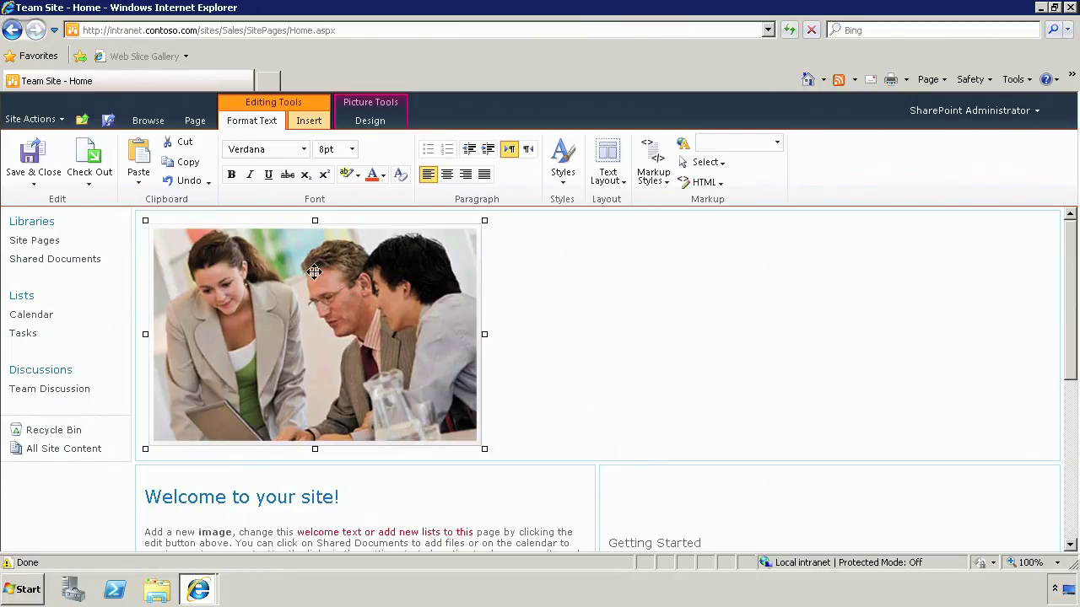
pyautogui.click(187, 183)
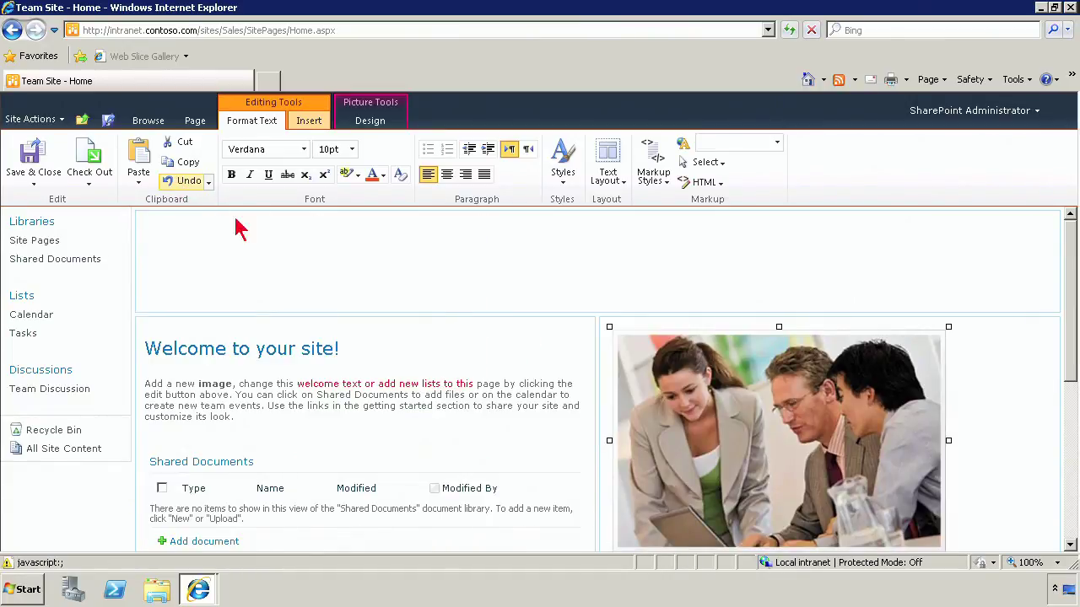
pyautogui.click(610, 187)
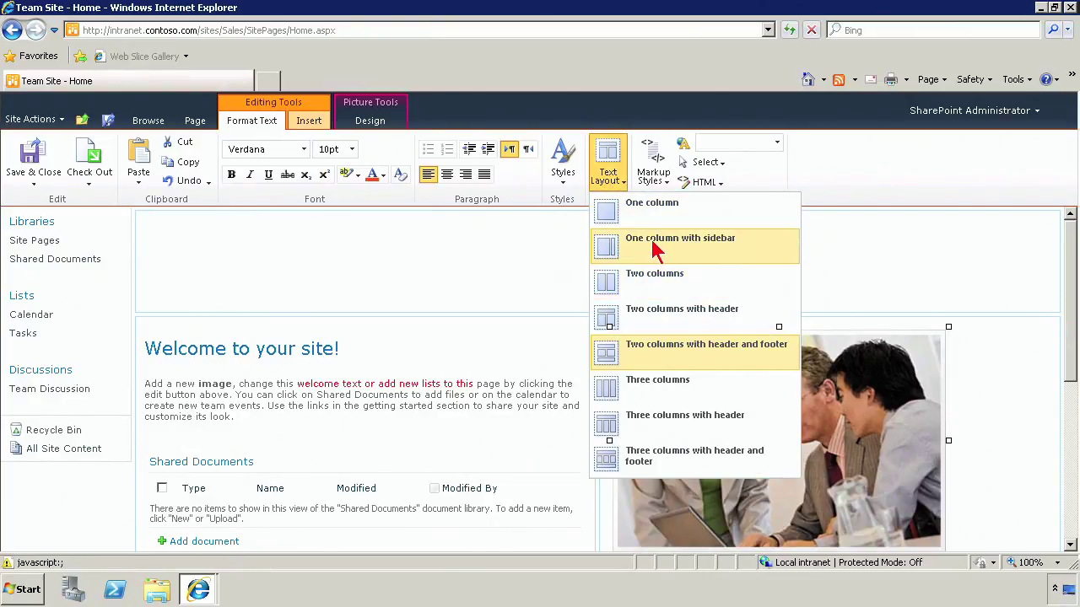
pyautogui.click(656, 251)
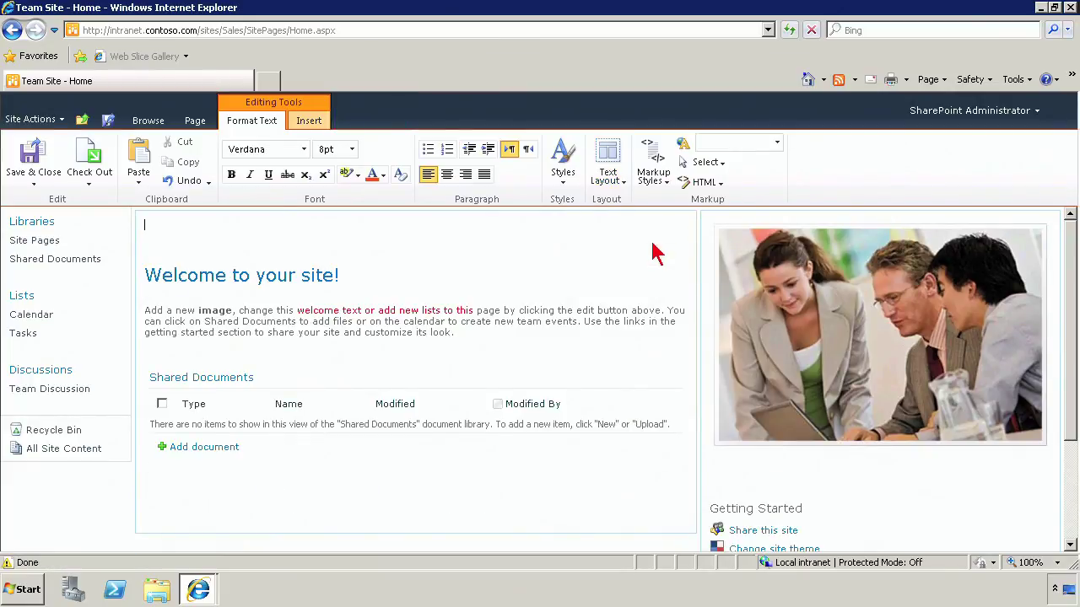
pyautogui.click(165, 243)
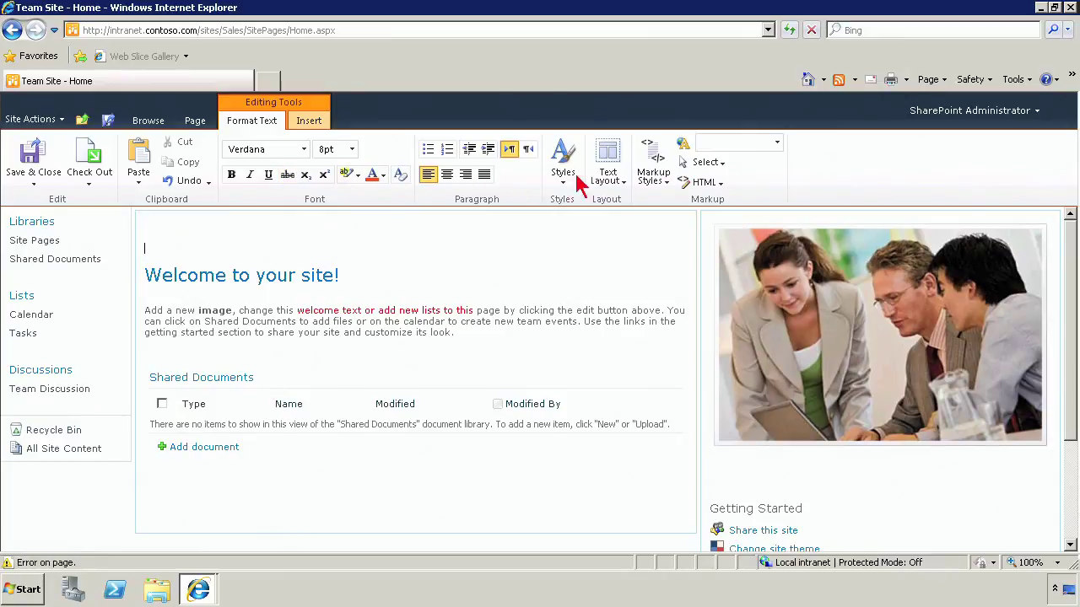
pyautogui.click(308, 122)
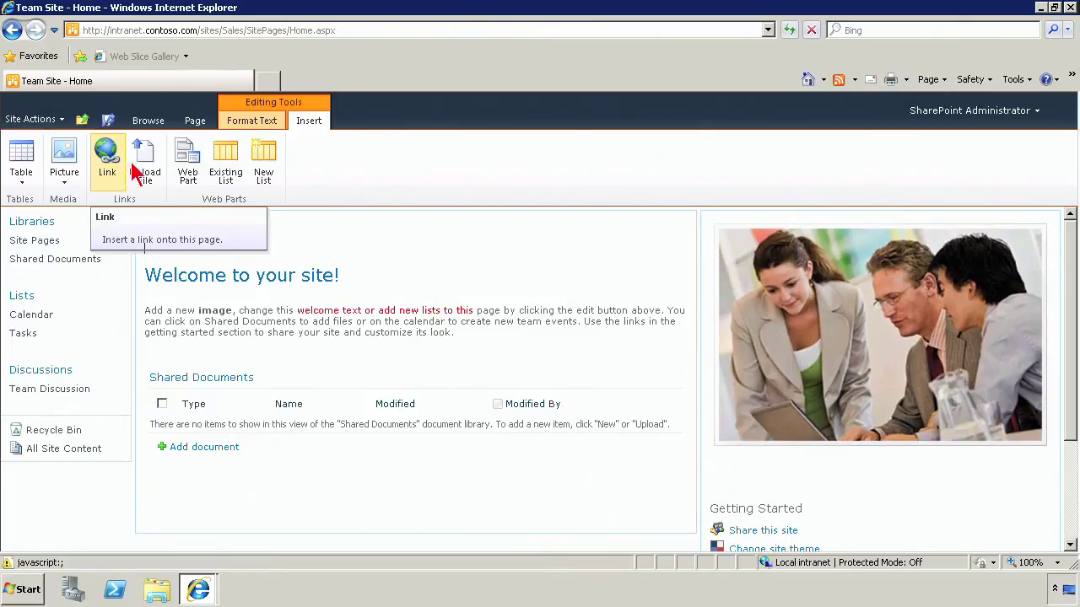
pyautogui.click(60, 189)
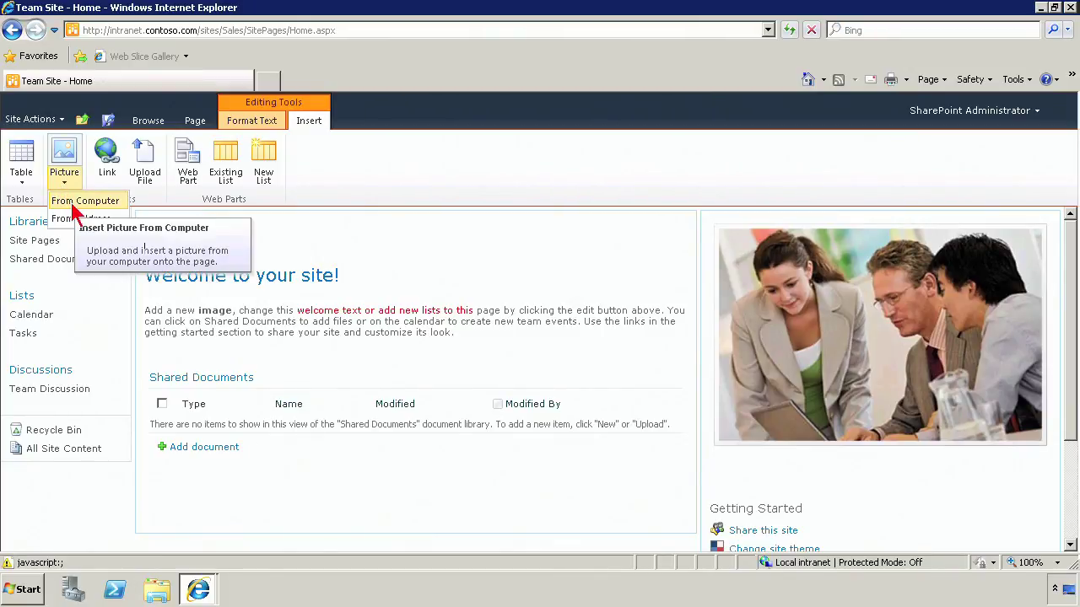
pyautogui.click(74, 211)
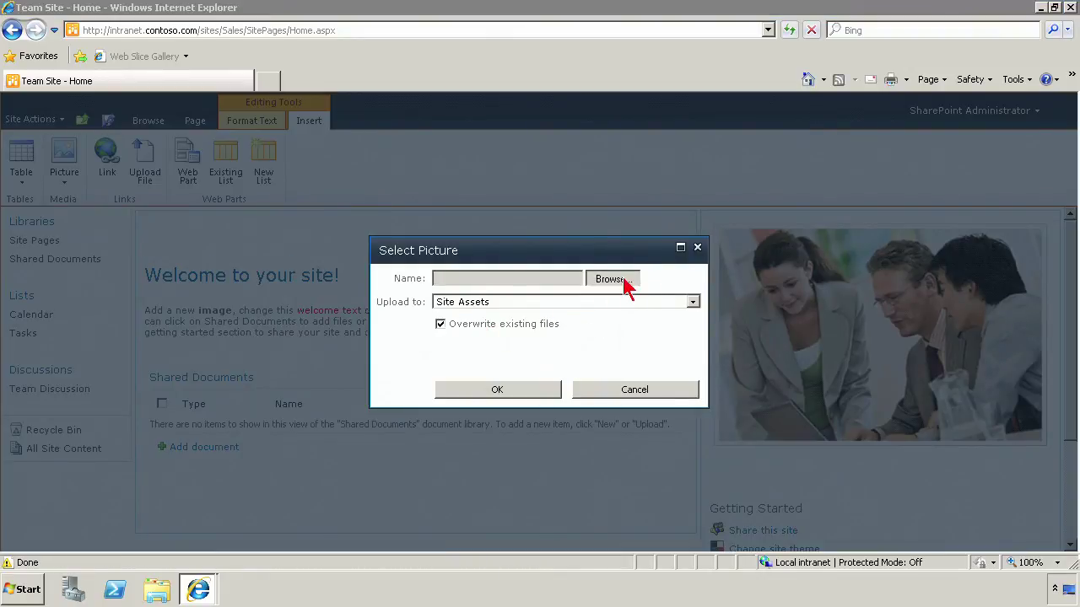
pyautogui.click(626, 286)
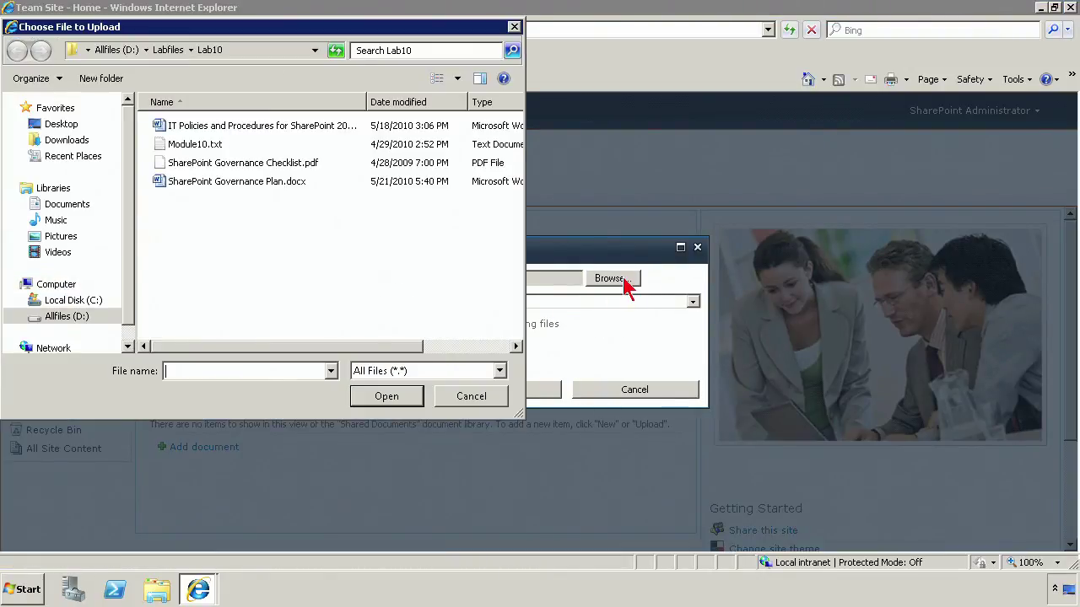
pyautogui.click(490, 399)
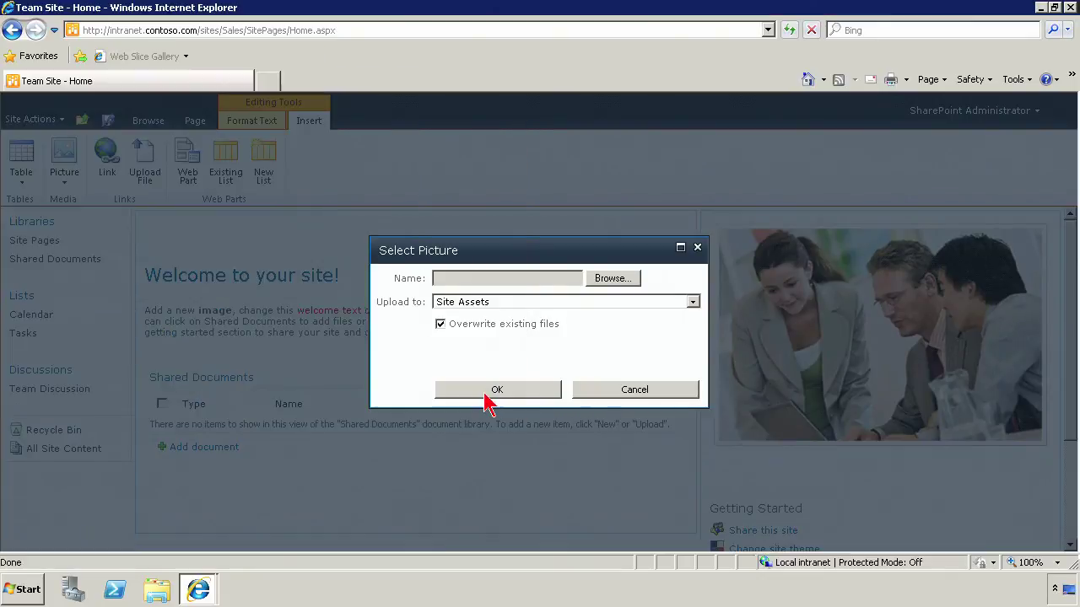
pyautogui.click(605, 393)
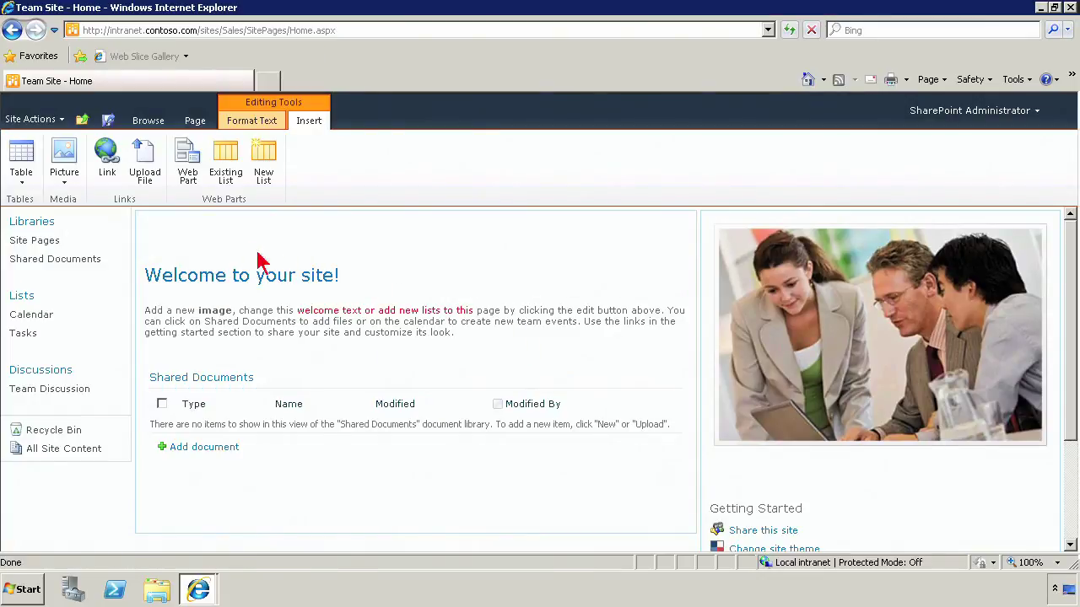
# - Open the Select Picture dialog to insert a picture From Address
pyautogui.click(66, 179)
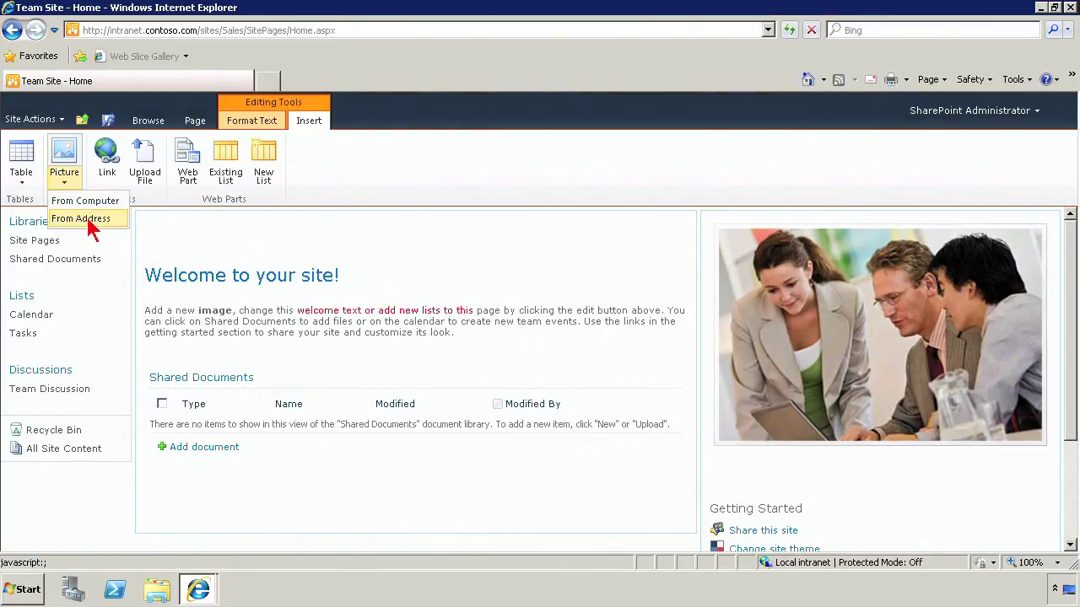
pyautogui.click(85, 219)
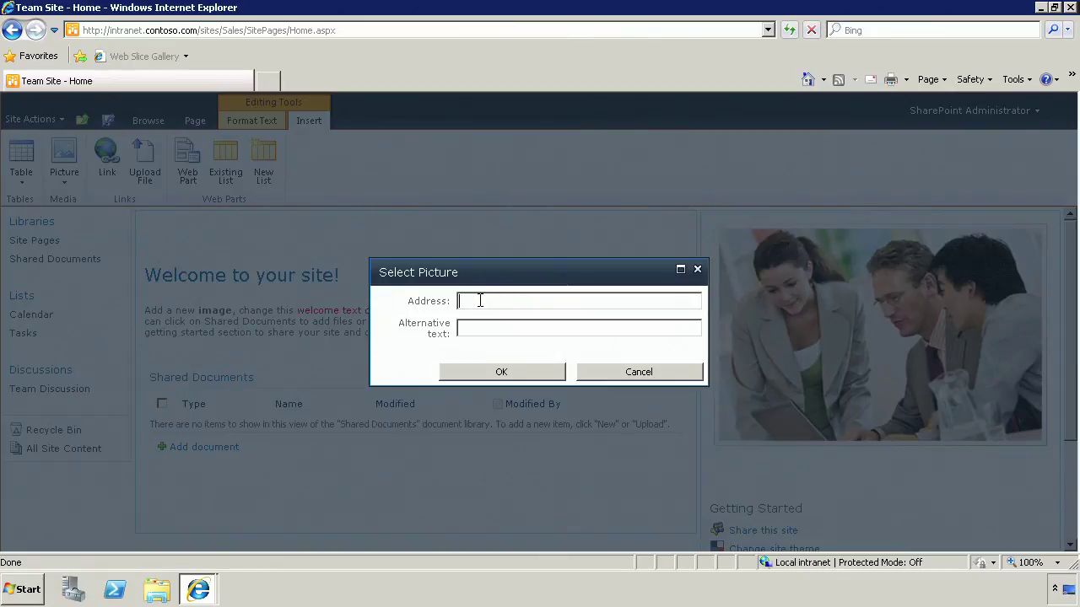
# - Cancel the picture dialog and open the Site Actions Create gallery filtered to Library templates
pyautogui.click(621, 373)
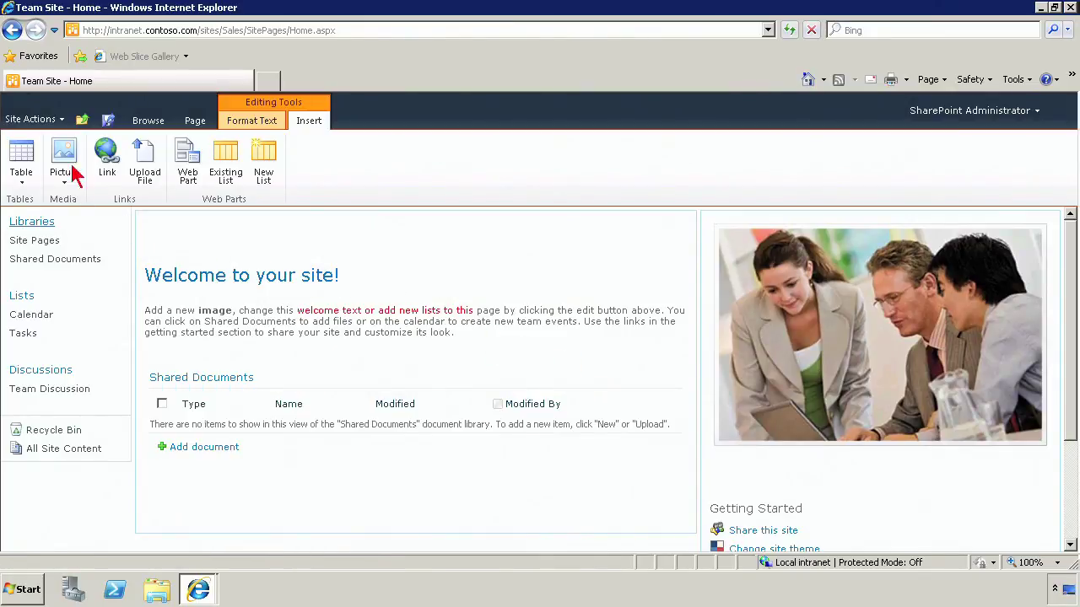
pyautogui.click(53, 121)
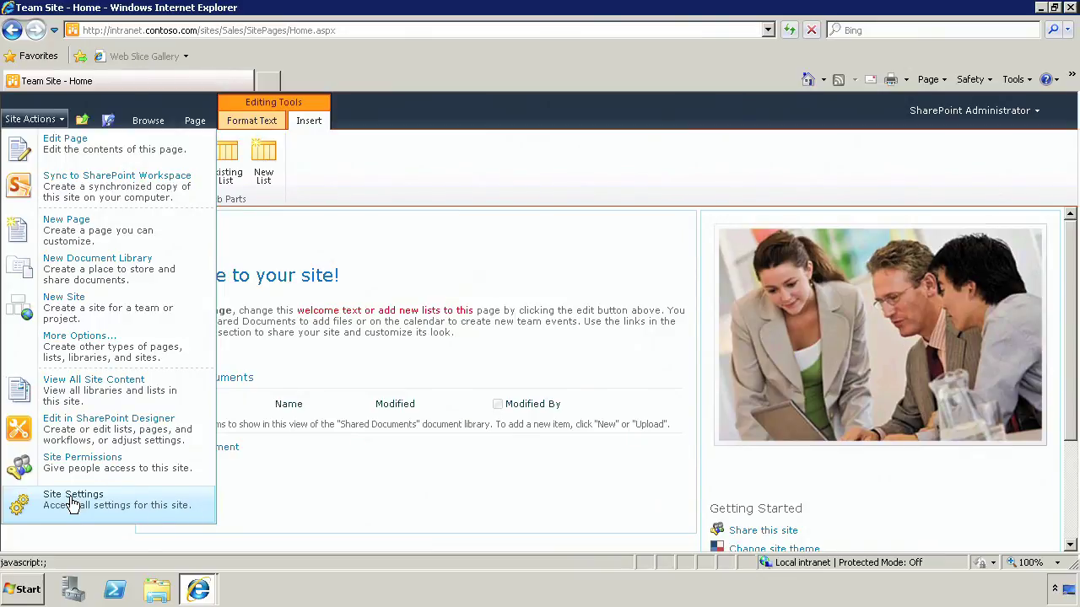
pyautogui.click(78, 353)
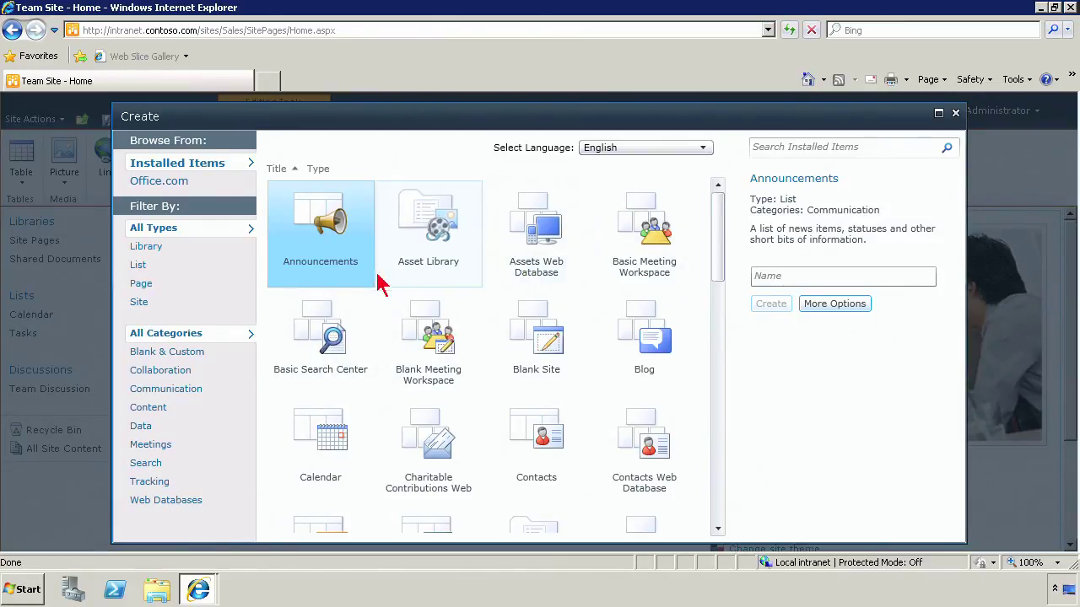
pyautogui.click(146, 248)
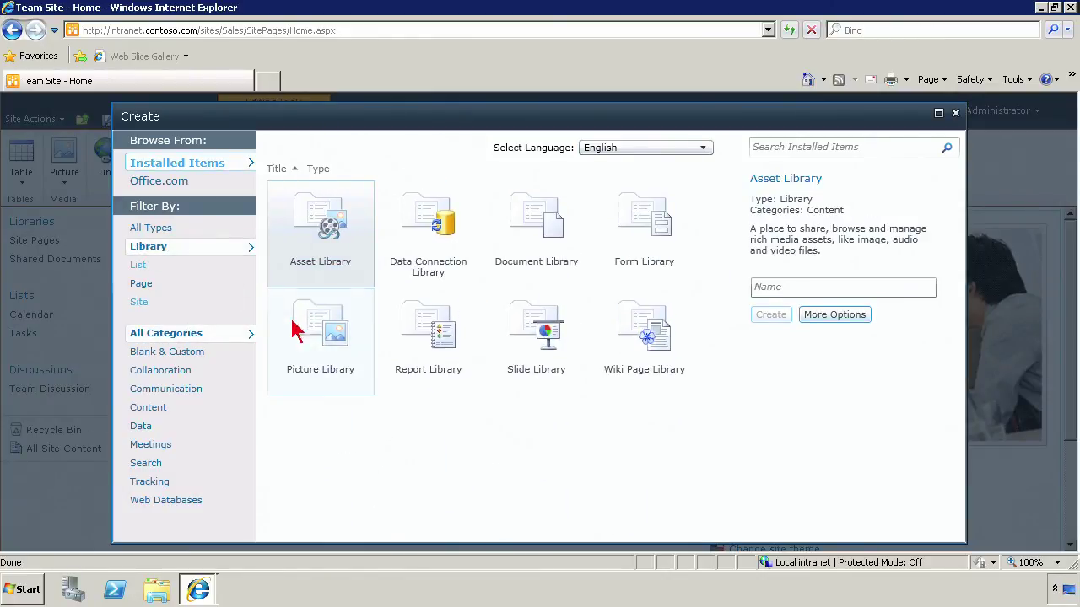
# - Review the Picture, Wiki Page and Slide Library template descriptions
pyautogui.click(339, 348)
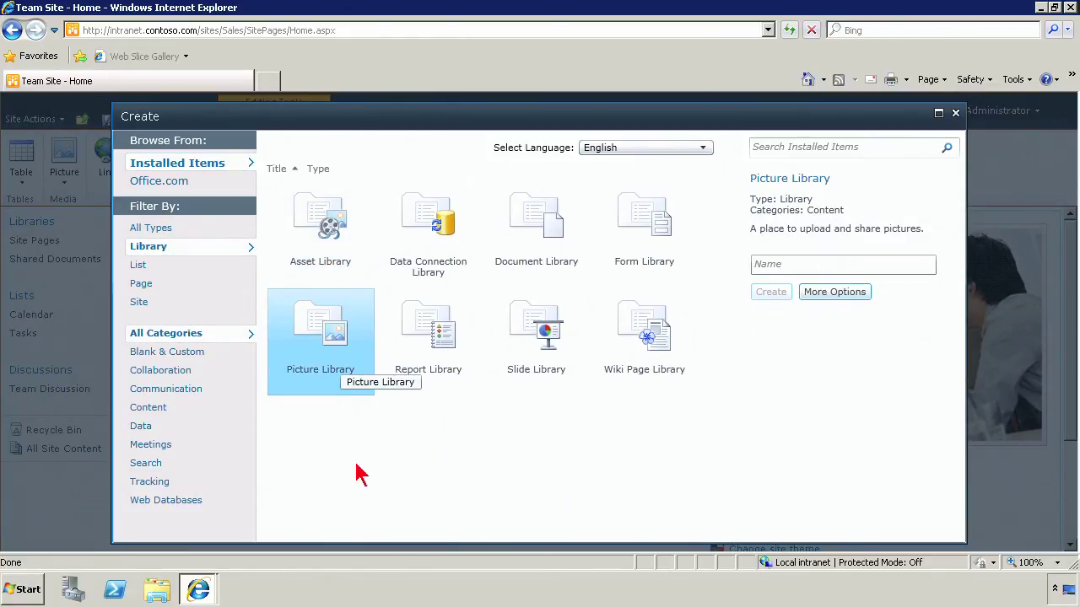
pyautogui.click(831, 268)
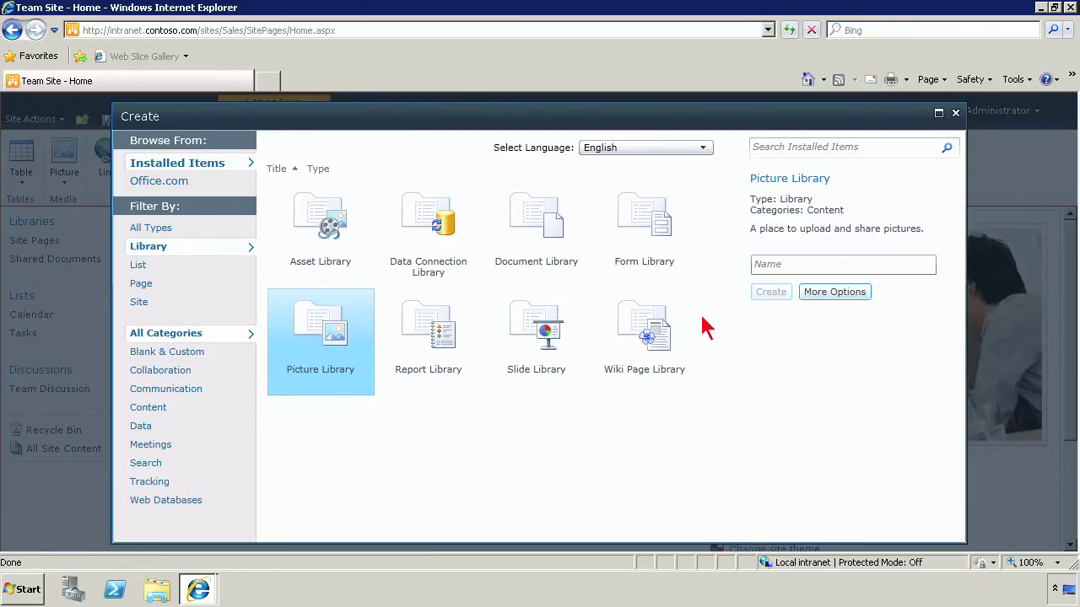
pyautogui.click(635, 346)
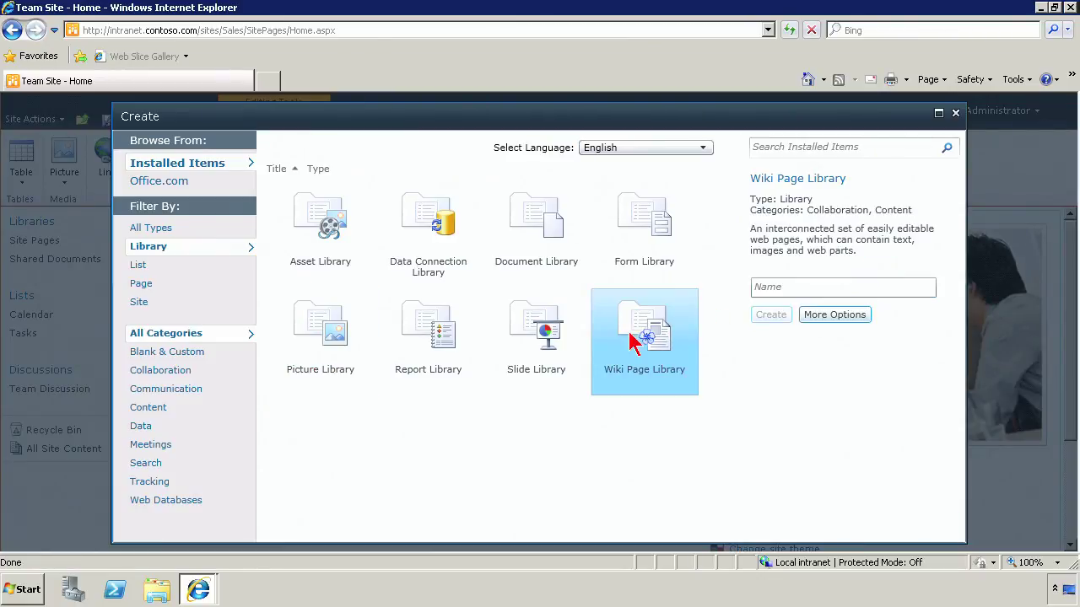
pyautogui.click(544, 340)
pyautogui.click(335, 348)
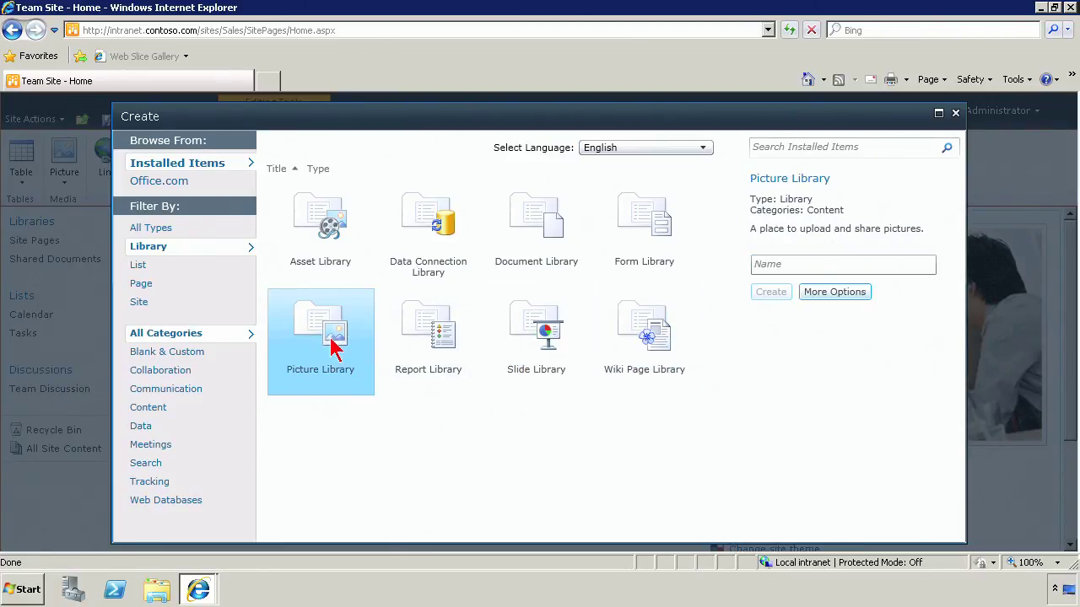
# - Browse the List, Page and Site template filters, then close the Create dialog
pyautogui.click(140, 267)
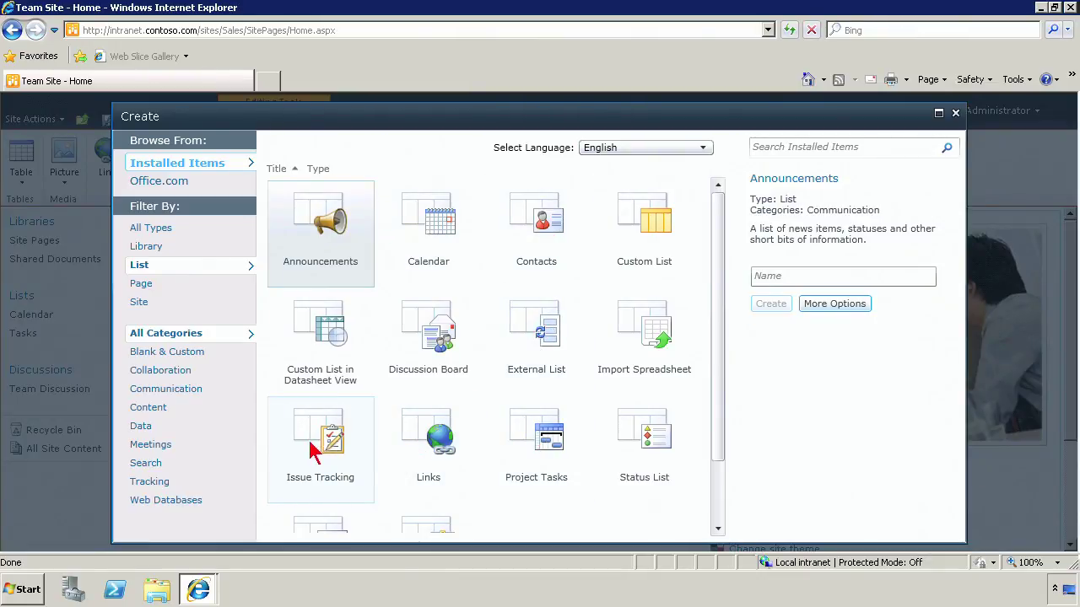
pyautogui.click(140, 285)
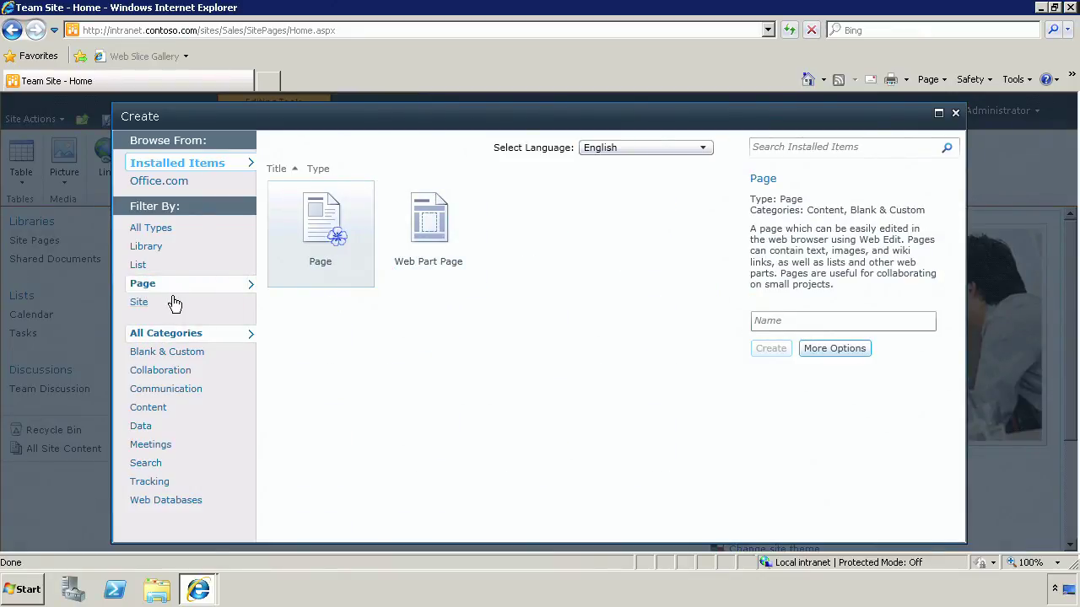
pyautogui.click(142, 307)
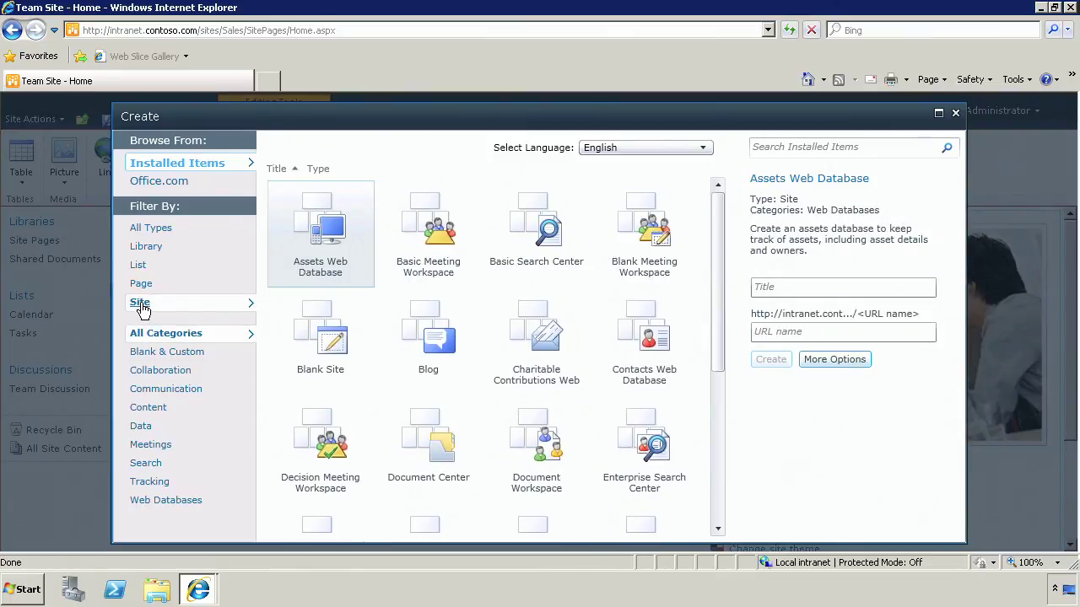
pyautogui.moveTo(721, 311); pyautogui.dragTo(723, 289)
pyautogui.click(955, 112)
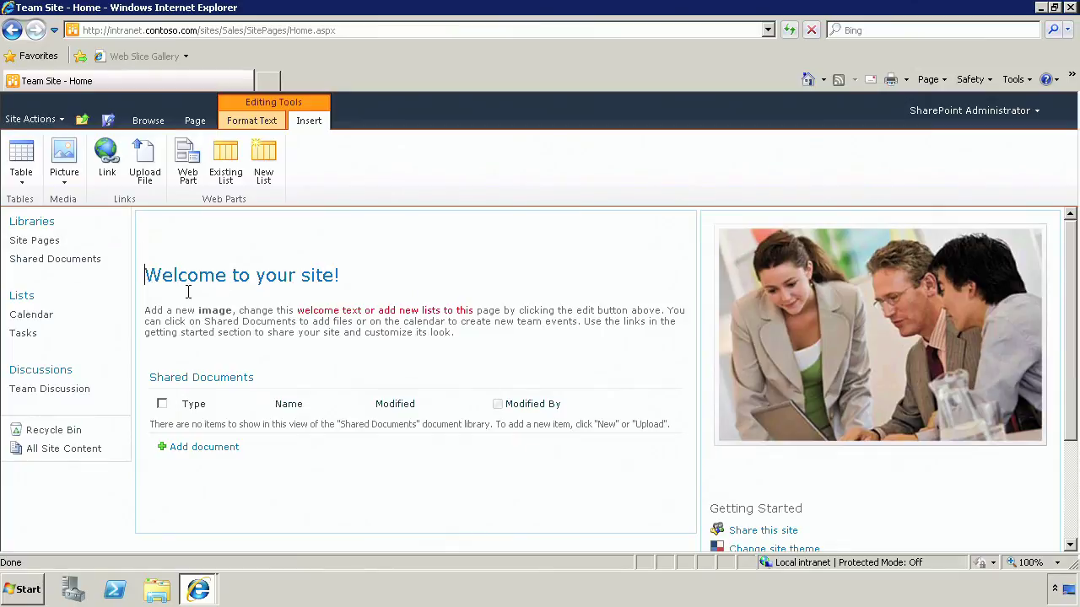
# - Convert the 'Welcome to your site!' heading to plain text at 24pt font size
pyautogui.press('BackSpace')
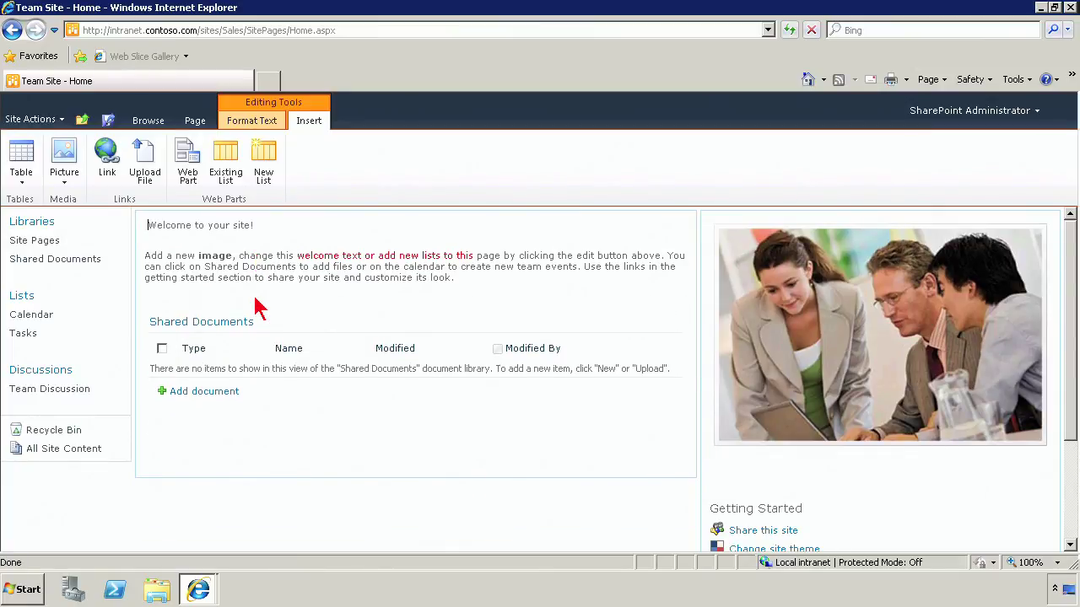
pyautogui.click(177, 225)
pyautogui.click(253, 120)
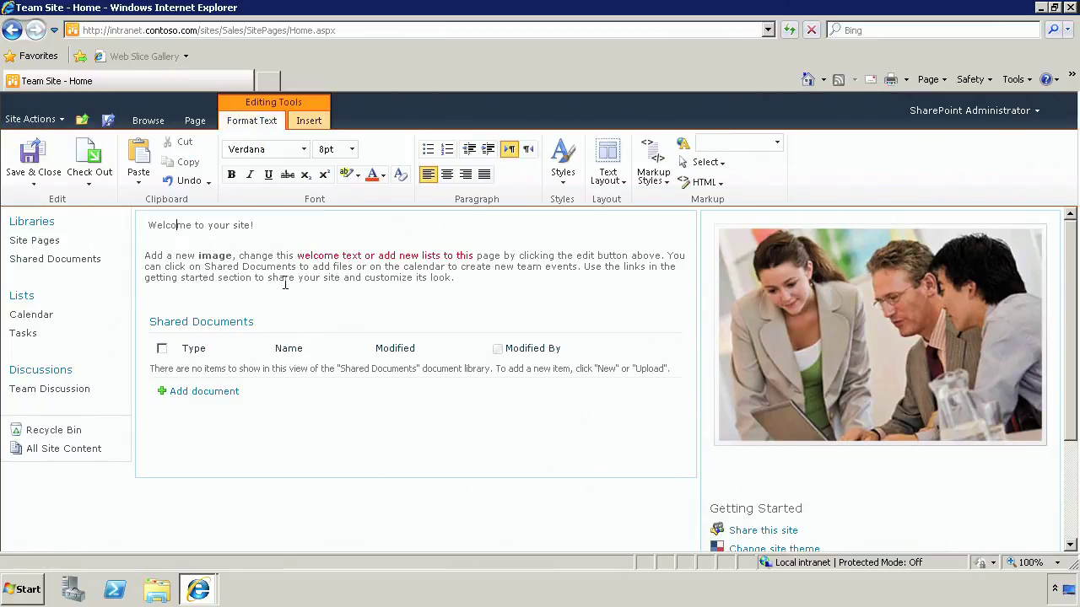
pyautogui.moveTo(247, 228); pyautogui.dragTo(258, 226)
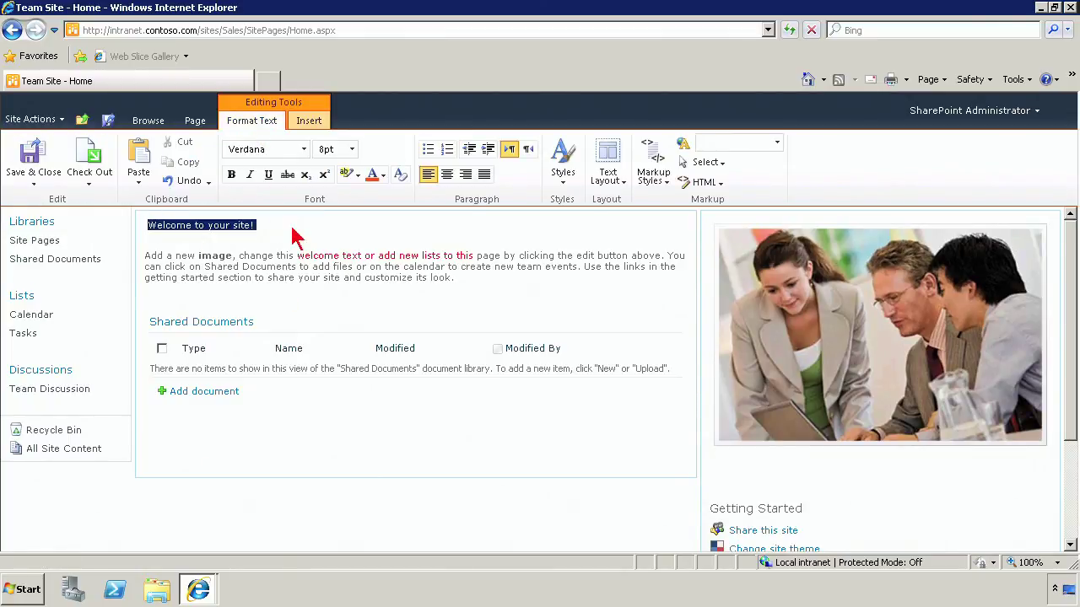
pyautogui.click(351, 149)
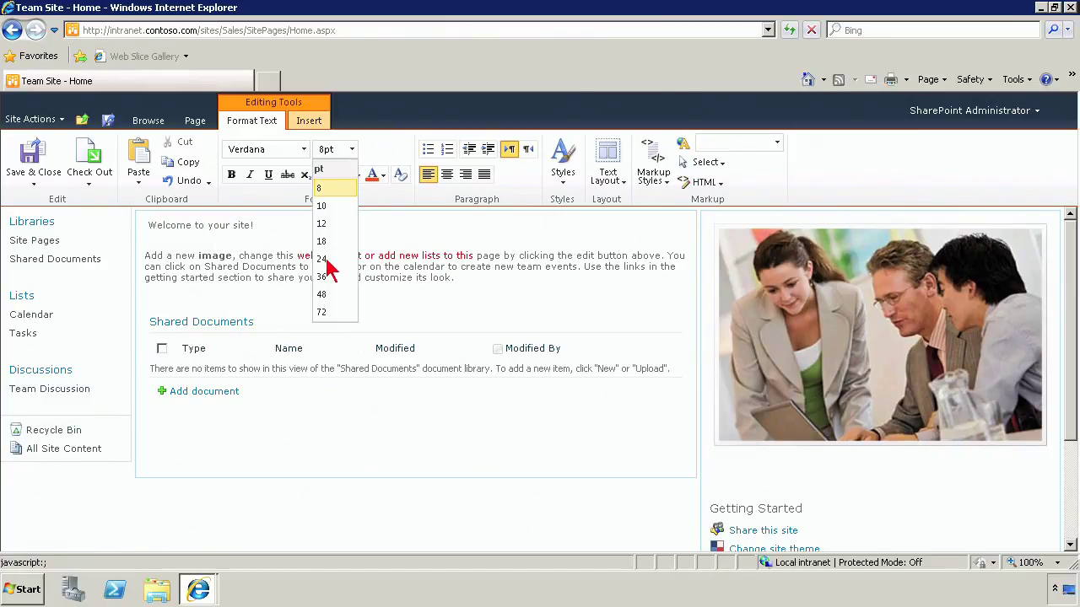
pyautogui.click(328, 199)
pyautogui.click(299, 305)
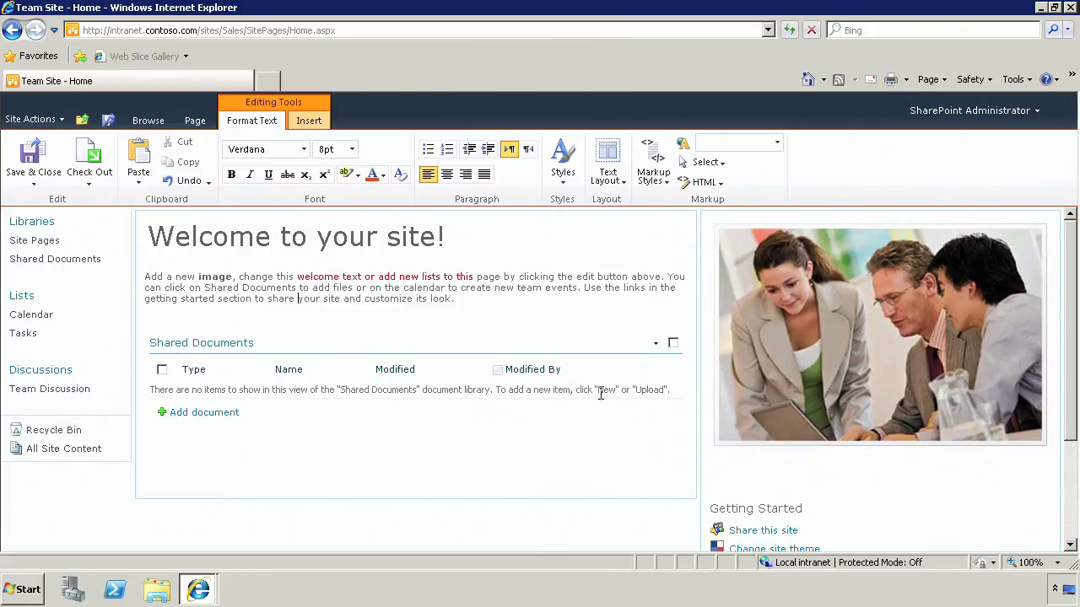
pyautogui.click(656, 345)
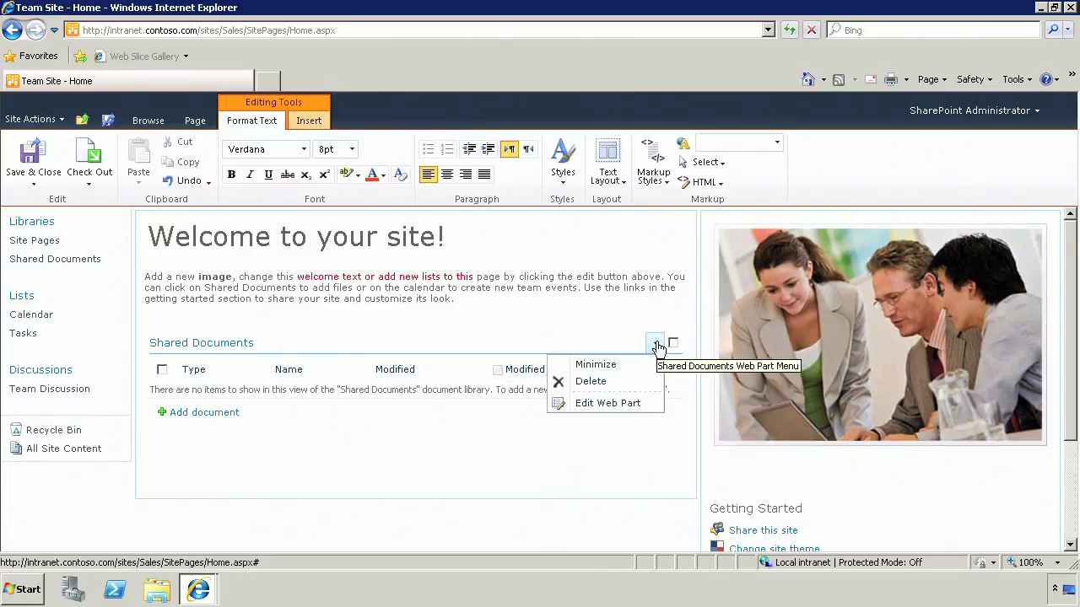
# - Edit the Shared Documents web part, keeping its view and Summary Toolbar, and expand Appearance and Layout
pyautogui.click(602, 405)
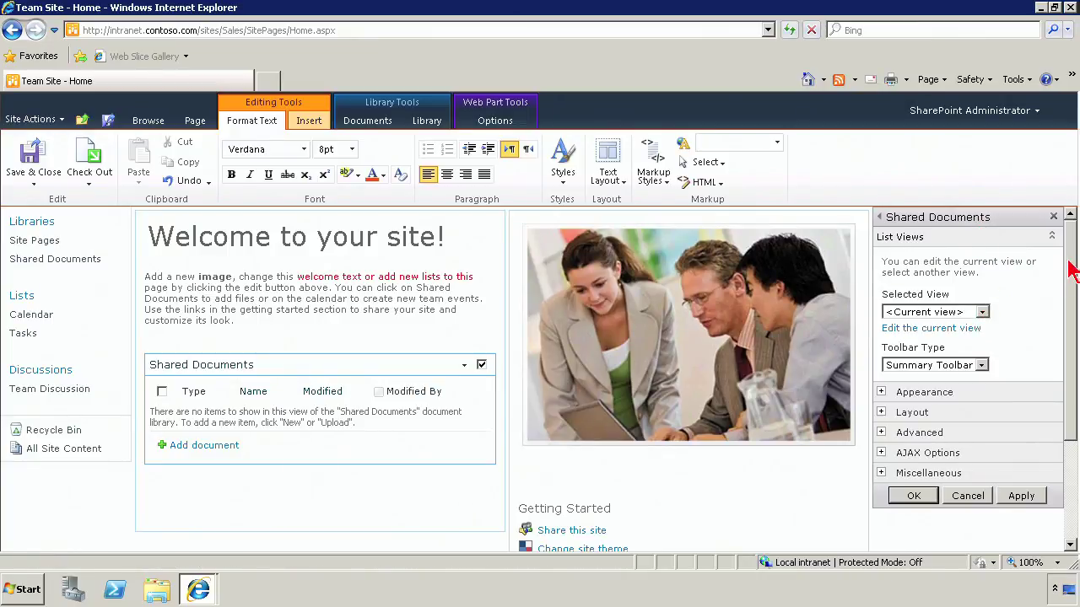
pyautogui.click(981, 313)
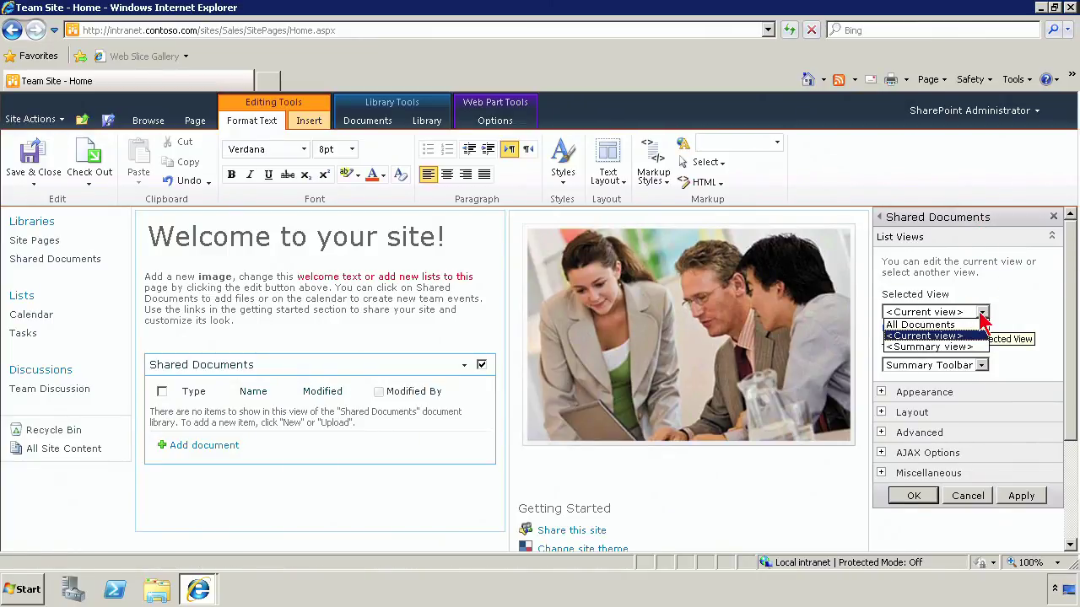
pyautogui.click(982, 314)
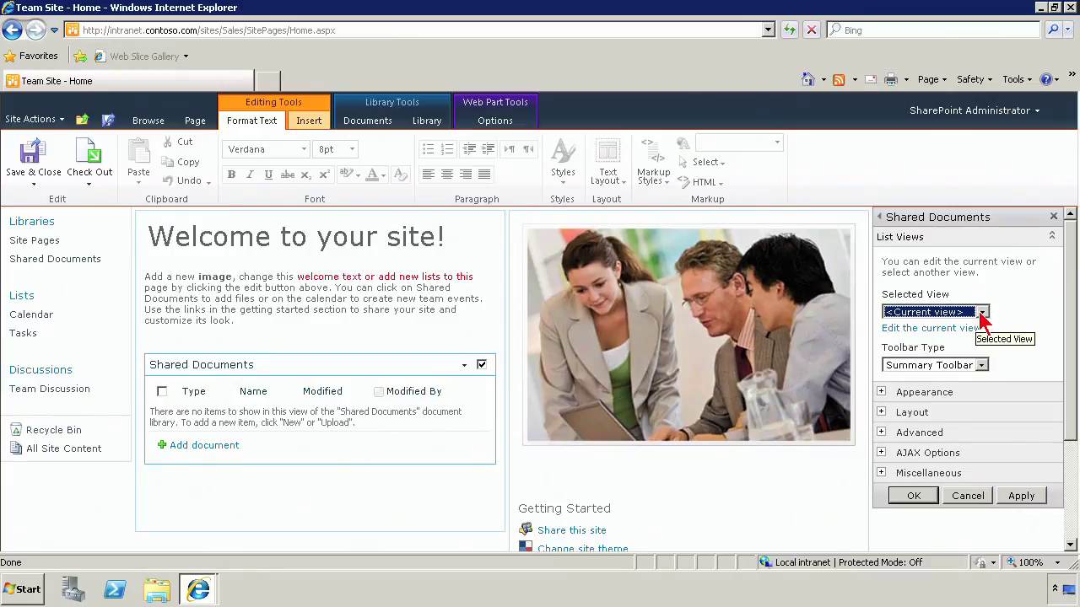
pyautogui.click(976, 367)
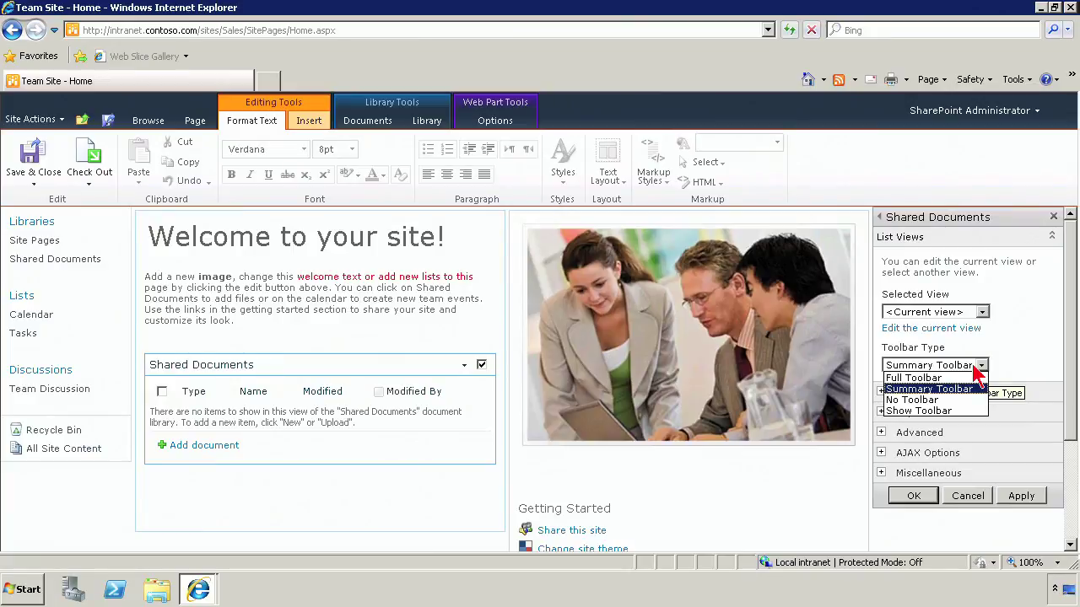
pyautogui.click(986, 372)
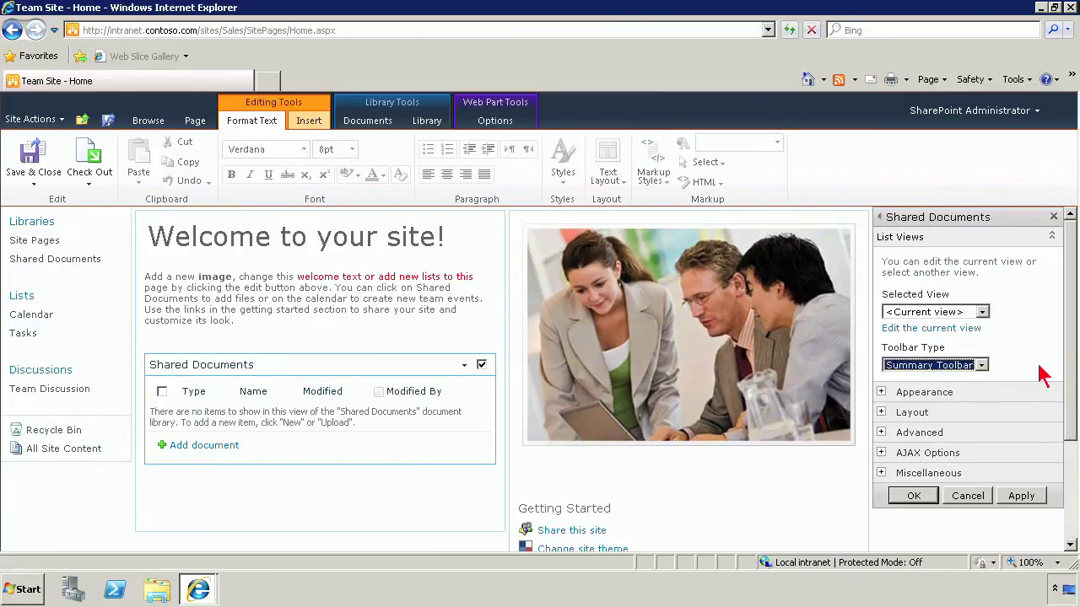
pyautogui.scroll(-2, 1064, 430)
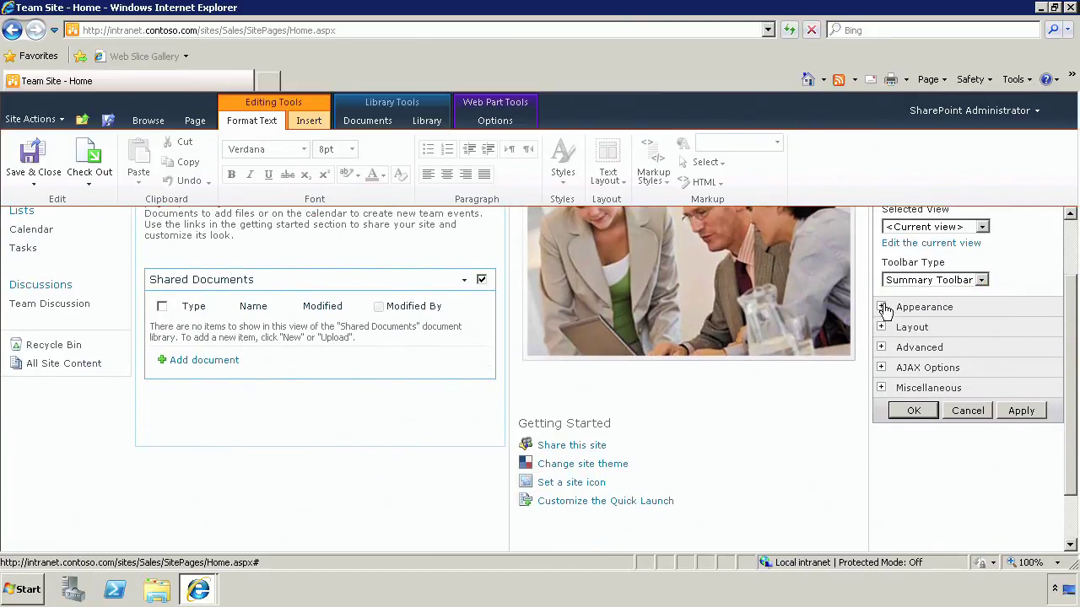
pyautogui.click(881, 307)
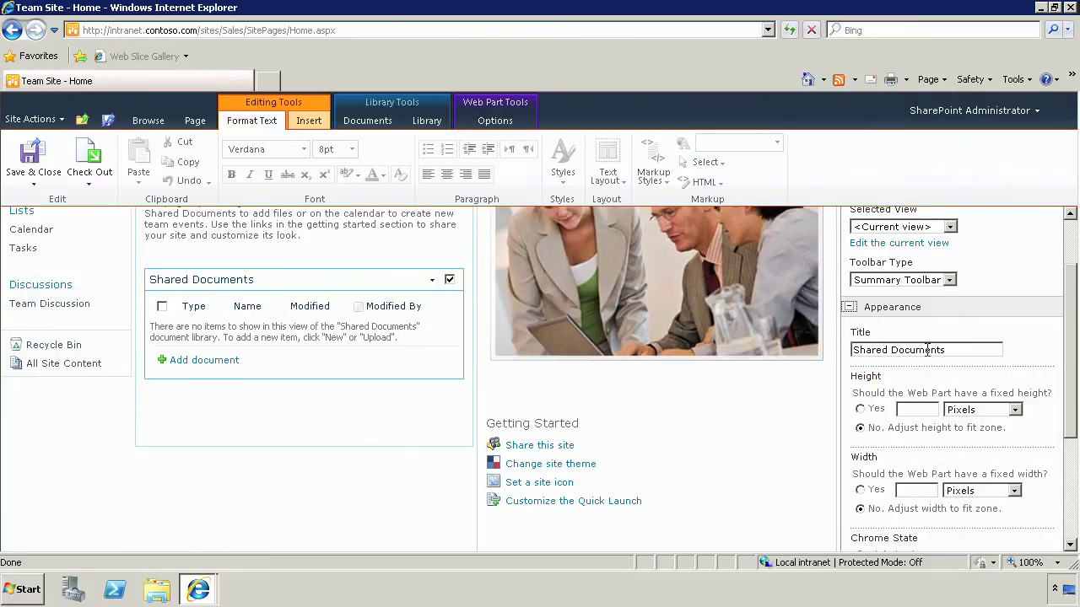
pyautogui.tripleClick(962, 350)
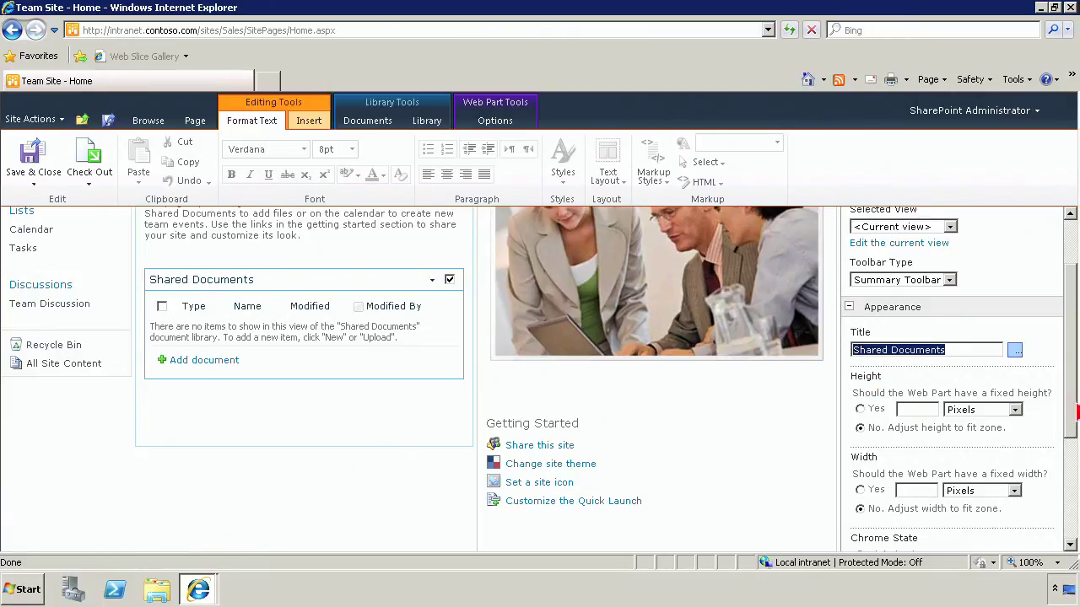
pyautogui.scroll(-3, 1071, 473)
pyautogui.moveTo(1072, 481); pyautogui.dragTo(1067, 534)
pyautogui.click(849, 450)
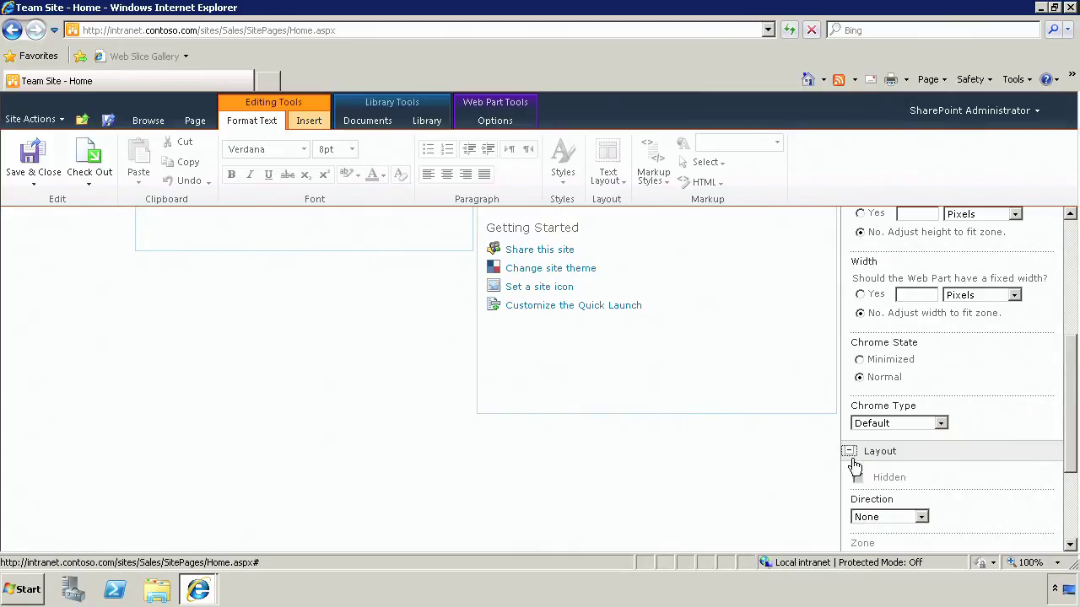
pyautogui.scroll(-5, 1069, 434)
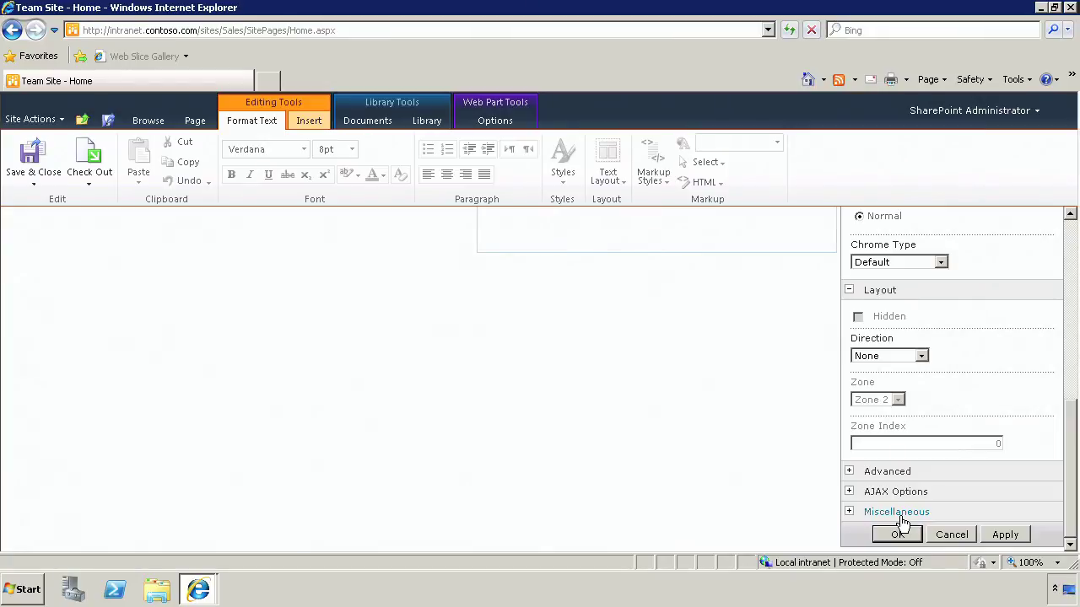
# - Cancel the Shared Documents web part changes and deselect the web part on the home page
pyautogui.click(960, 537)
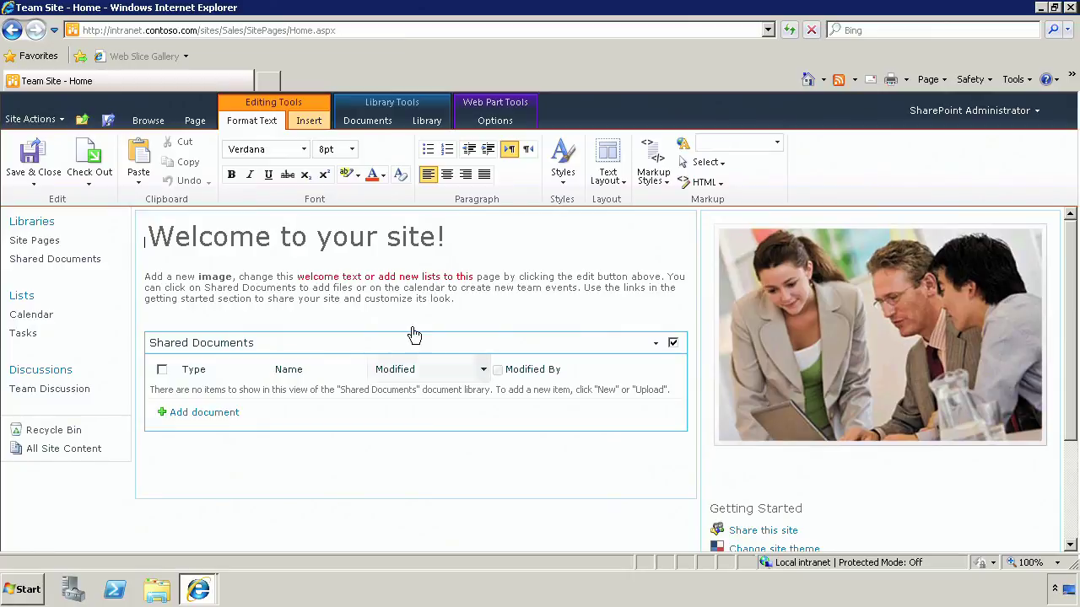
pyautogui.click(498, 125)
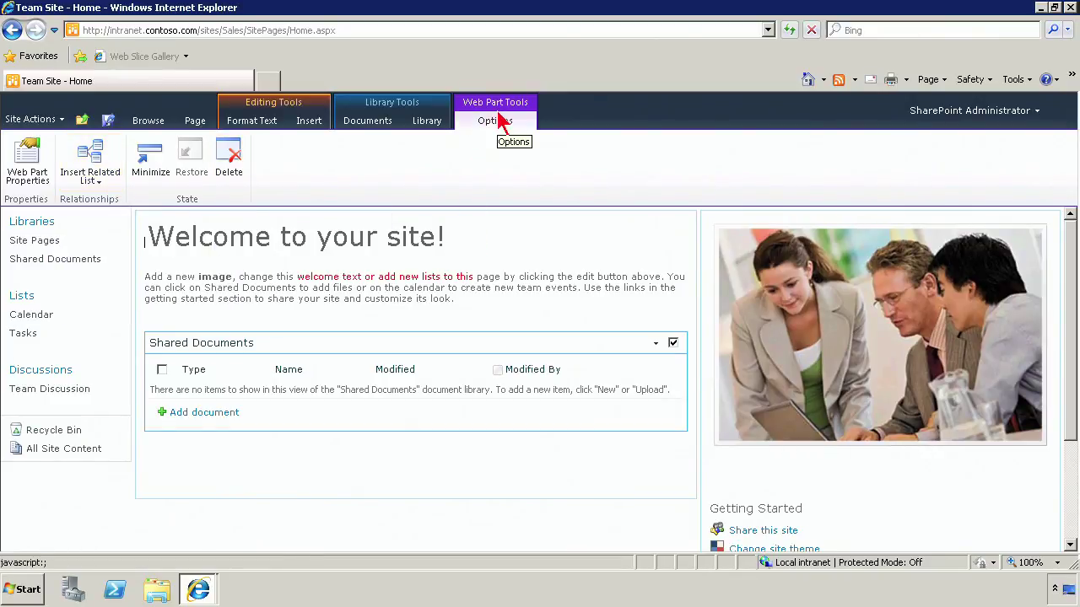
pyautogui.click(656, 344)
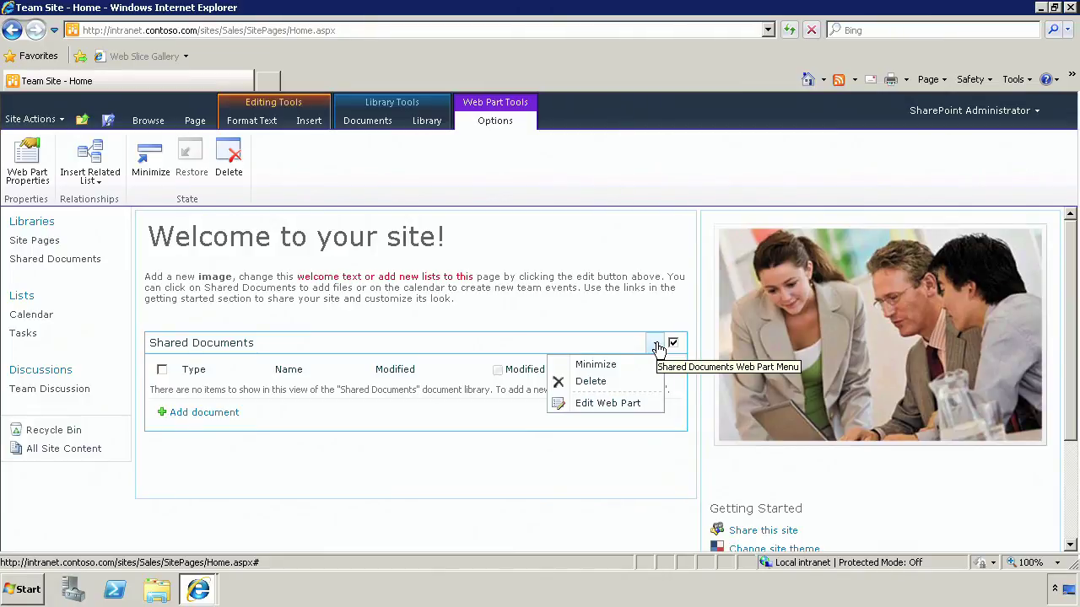
pyautogui.click(544, 321)
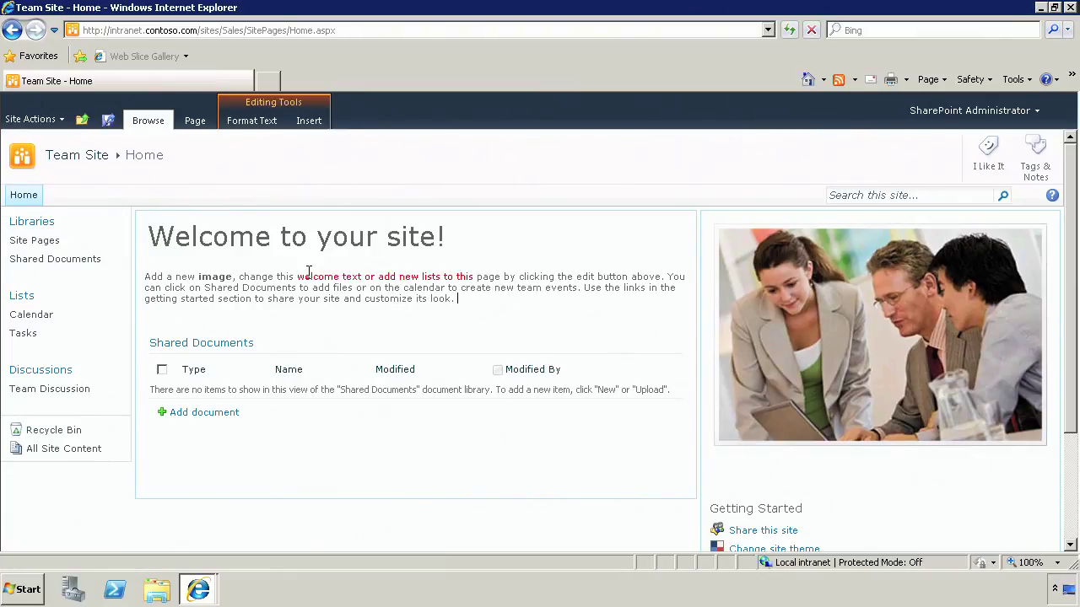
# - Use Save & Close on the Page ribbon to save the edited home page
pyautogui.click(202, 125)
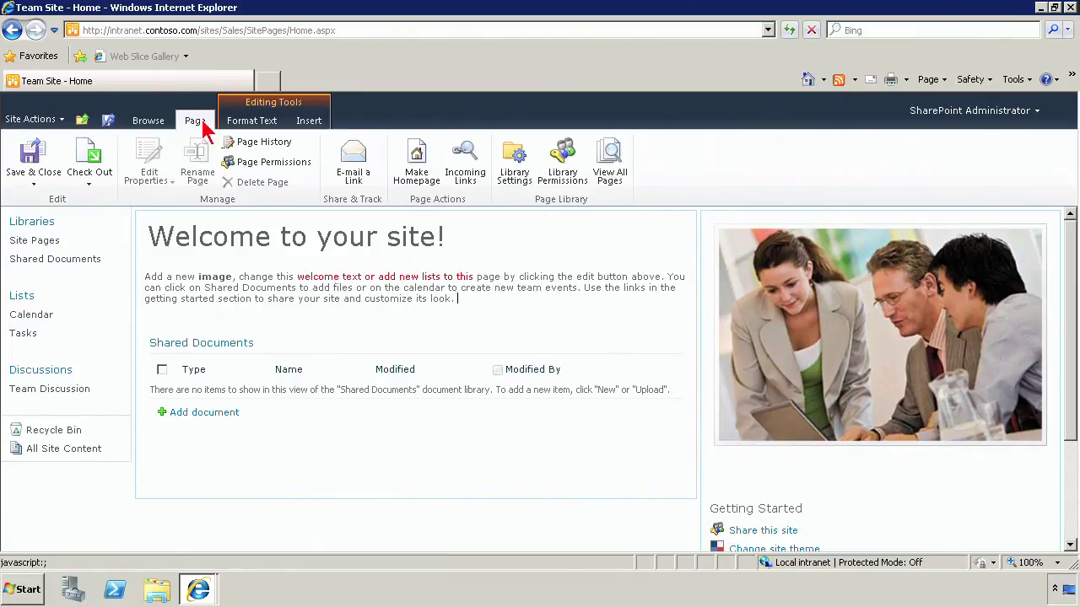
pyautogui.click(30, 161)
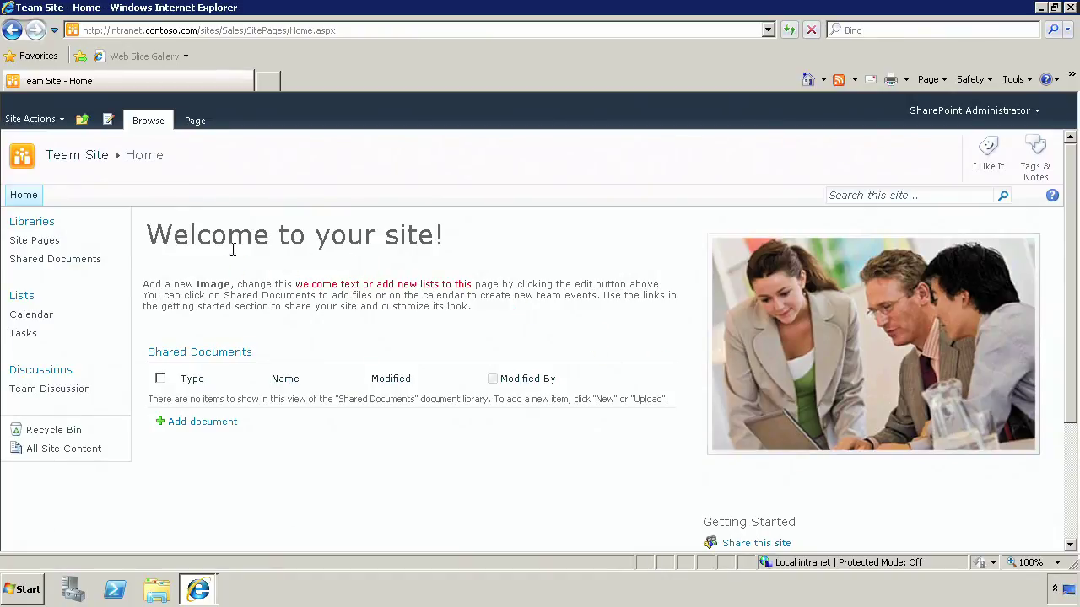
# - Go to the Team Site's Site Settings page through Site Actions
pyautogui.moveTo(234, 255); pyautogui.dragTo(469, 300)
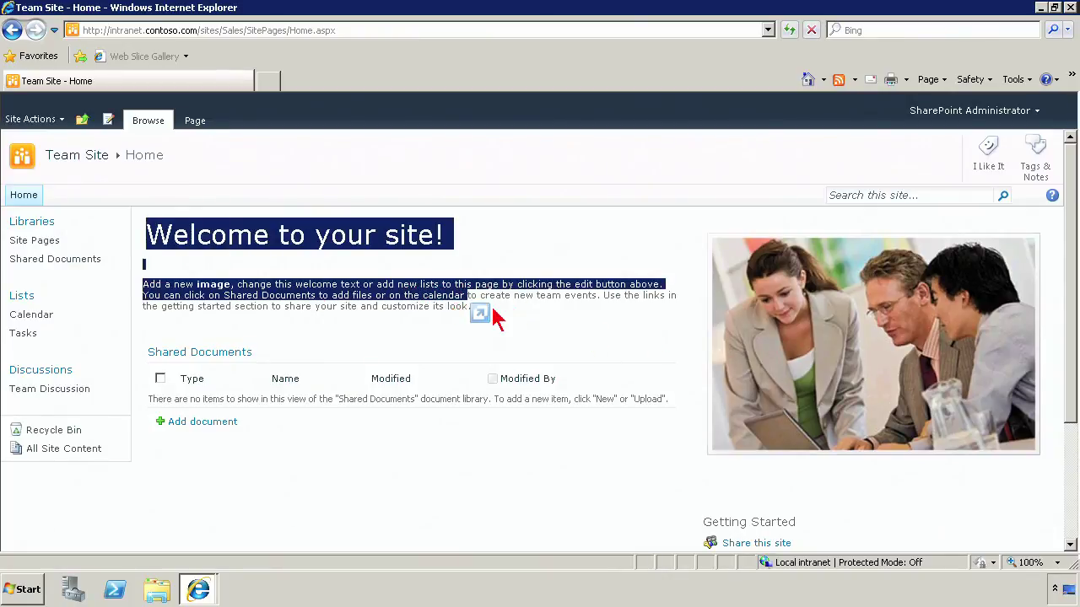
pyautogui.click(498, 318)
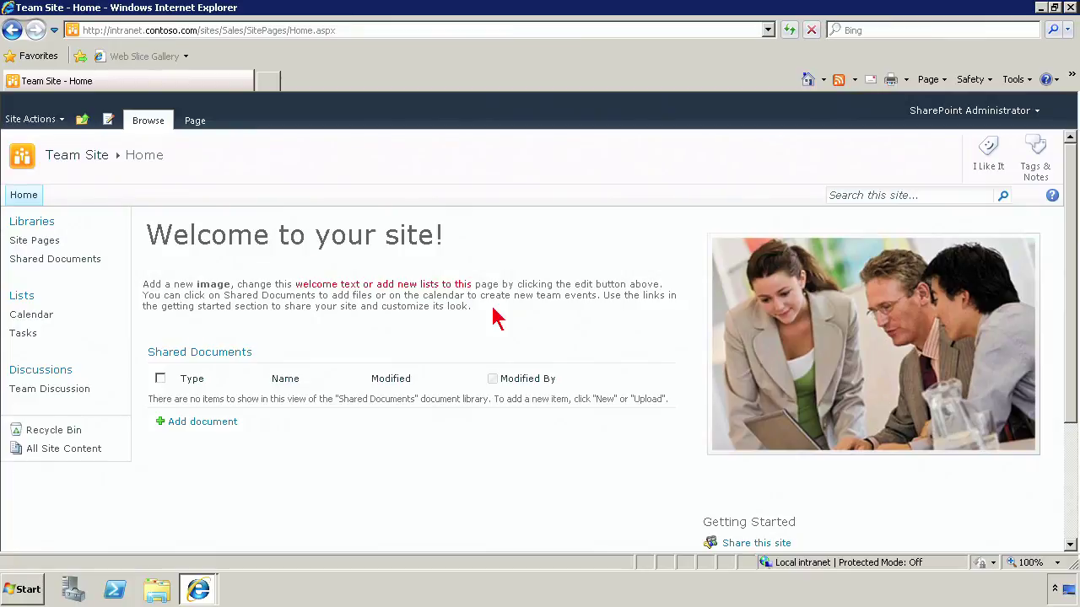
pyautogui.click(34, 120)
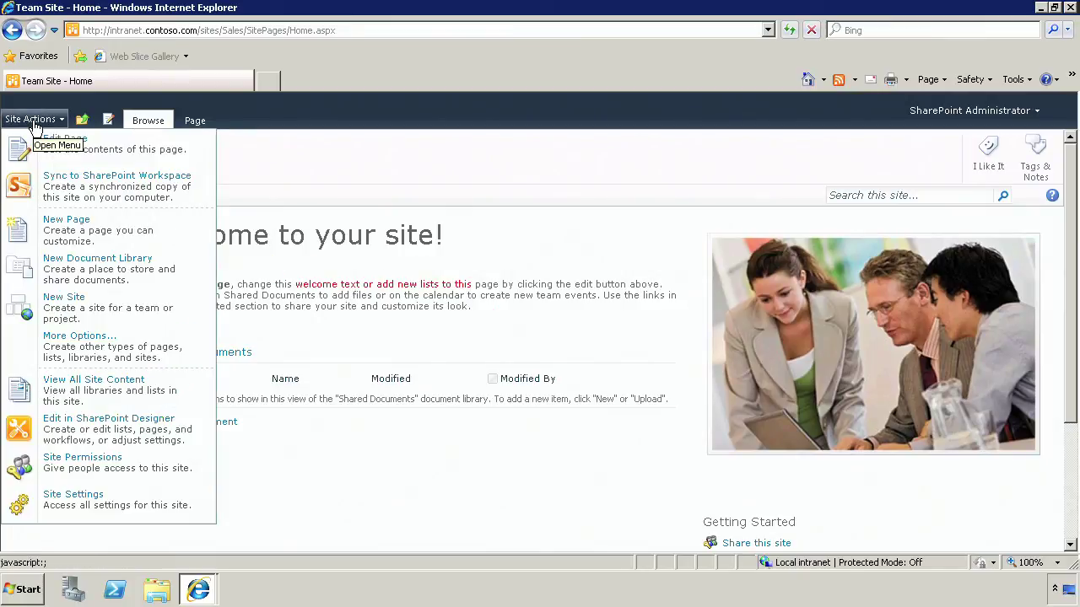
pyautogui.click(63, 505)
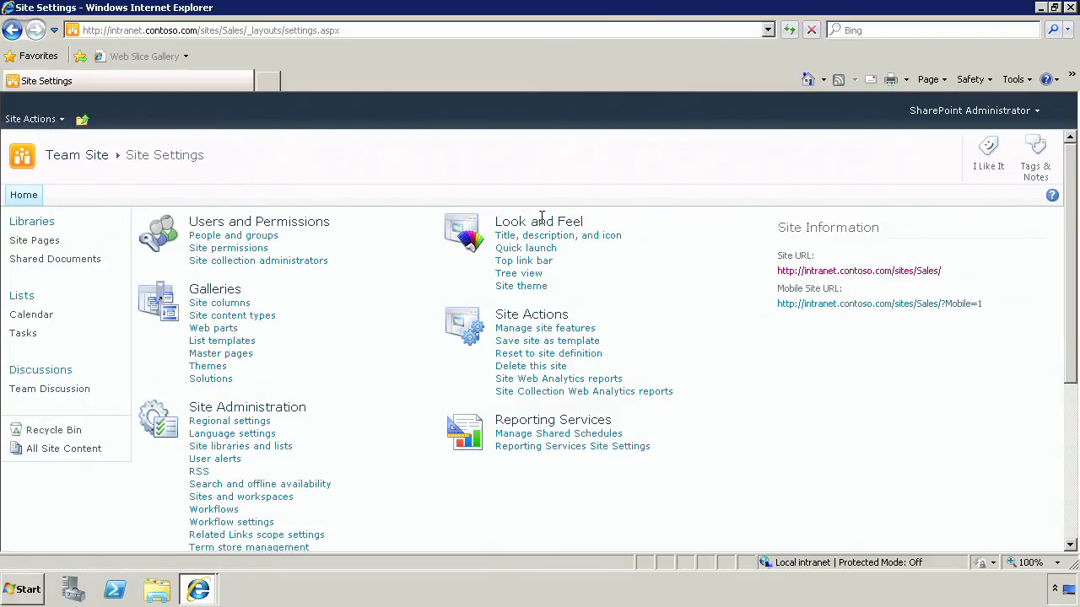
pyautogui.tripleClick(542, 217)
# - Open Quick Launch under Look and Feel and edit the Libraries heading
pyautogui.click(544, 243)
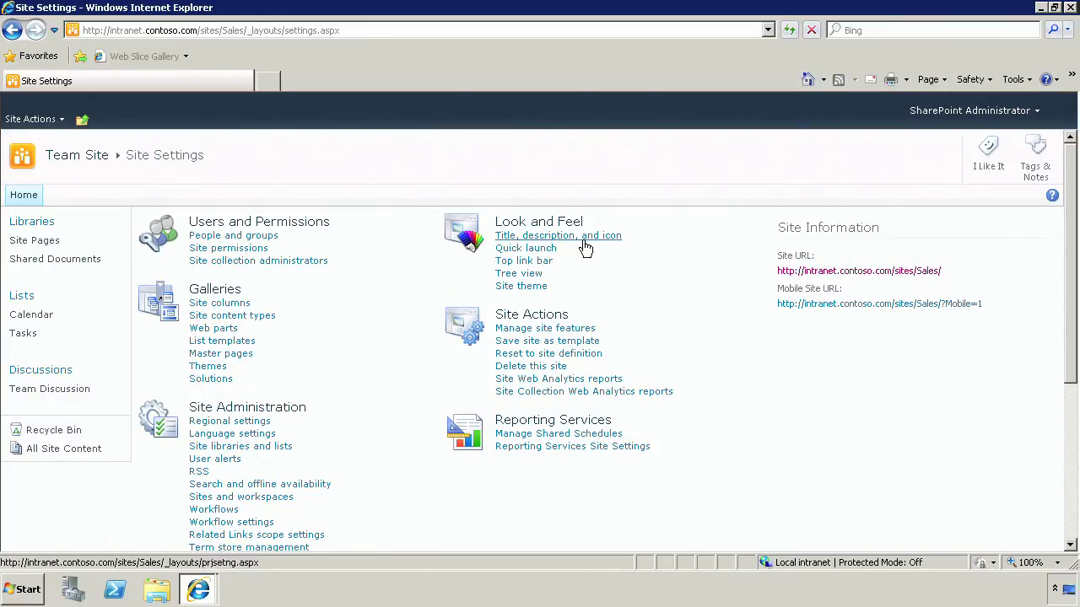
pyautogui.click(535, 250)
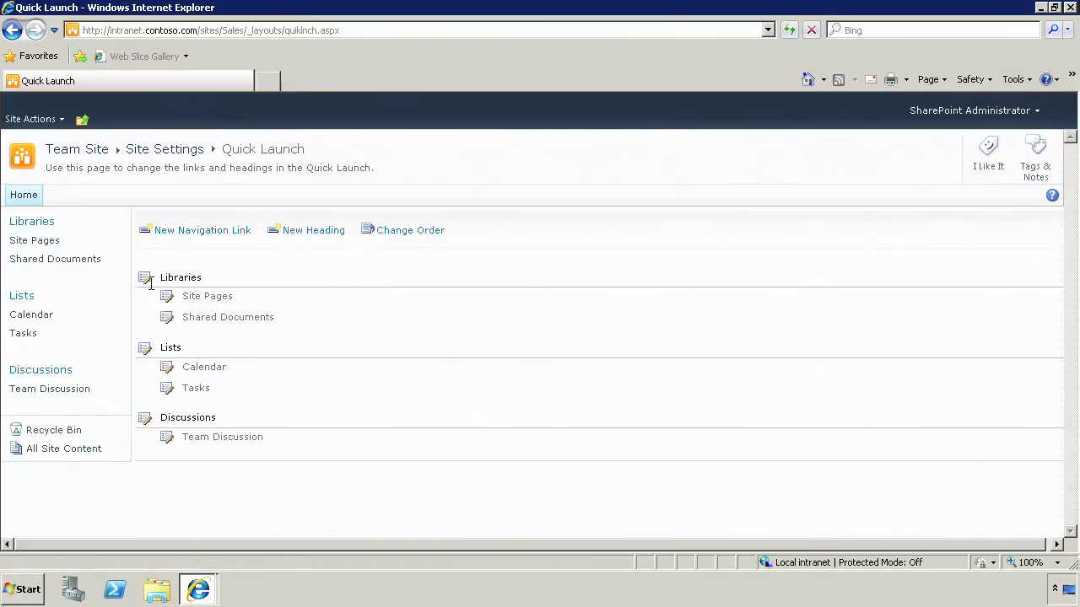
pyautogui.click(143, 282)
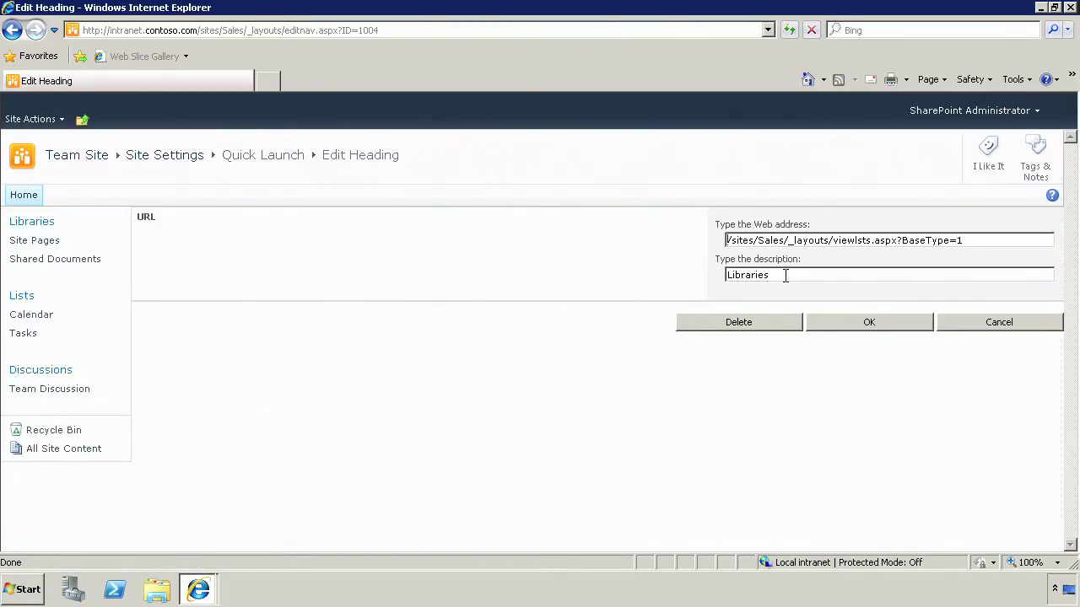
# - Replace the heading name Libraries with 'Doc Stores' and save it
pyautogui.moveTo(783, 274); pyautogui.dragTo(697, 280)
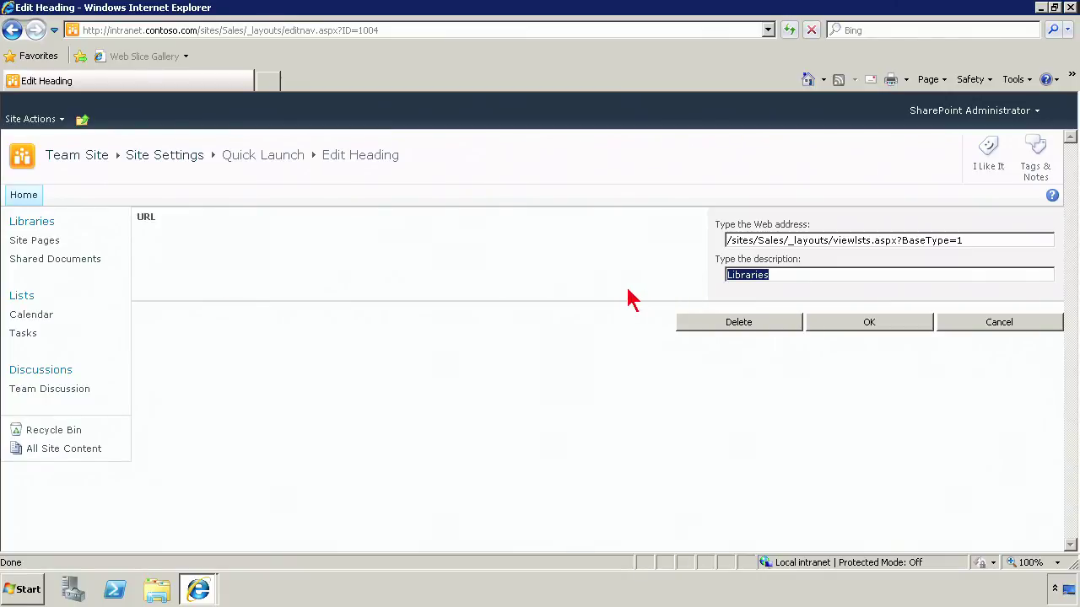
pyautogui.write('Doc Stores')
pyautogui.click(860, 325)
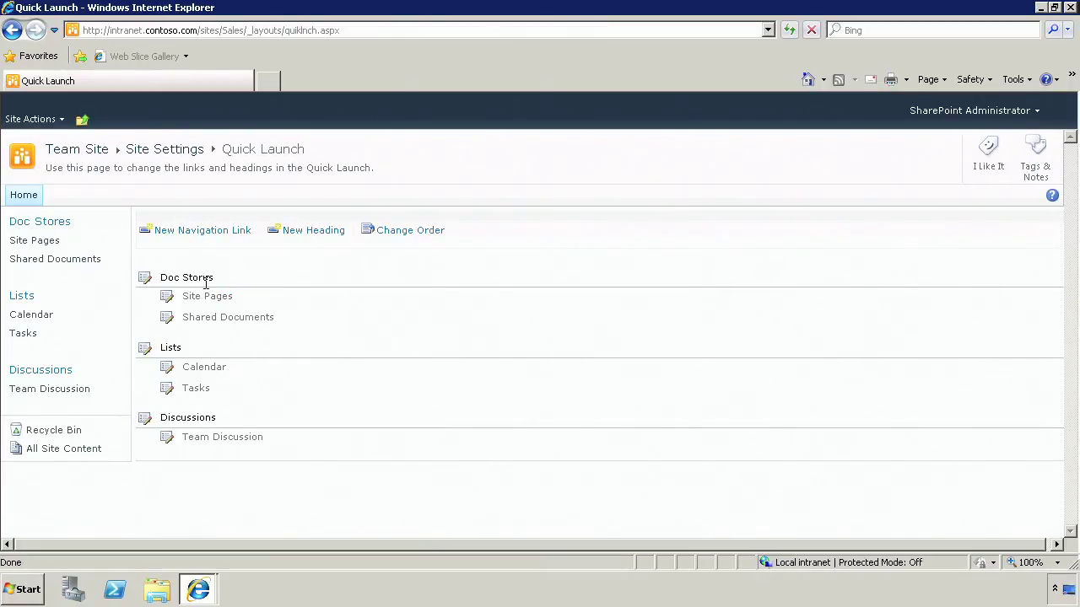
# - Return to the team site home page and open Site Actions > Site Settings
pyautogui.click(25, 195)
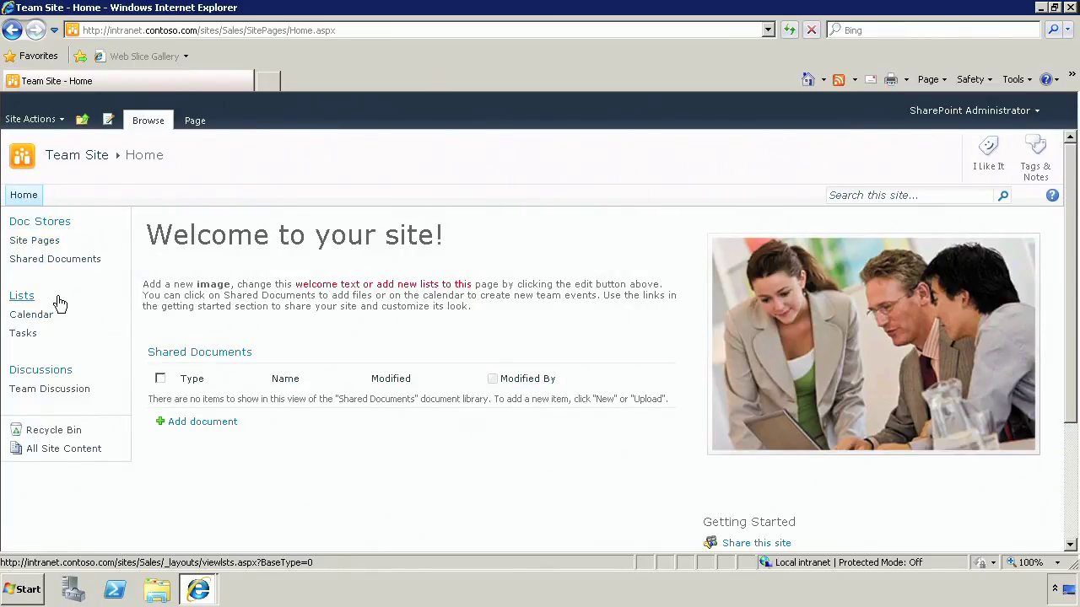
pyautogui.click(24, 119)
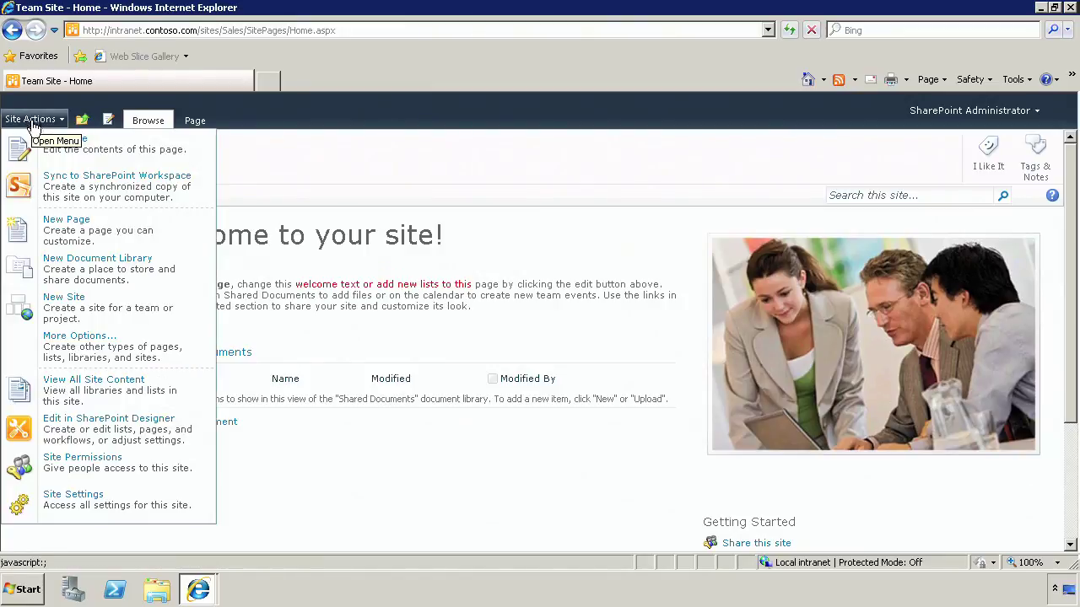
pyautogui.click(53, 506)
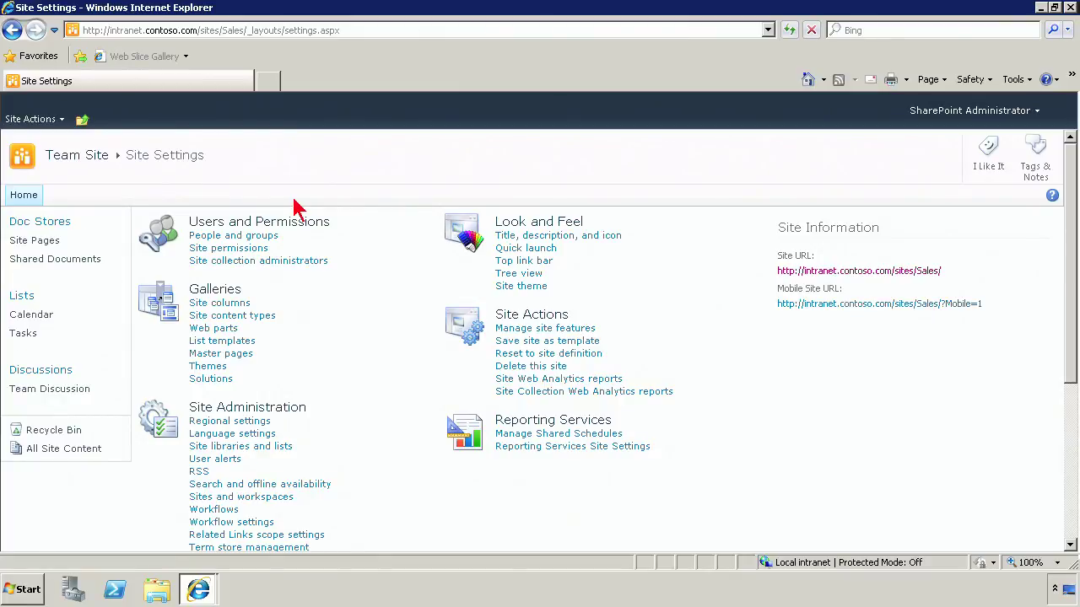
# - Create a new top link bar link described 'Sales', then return to the home page
pyautogui.click(534, 262)
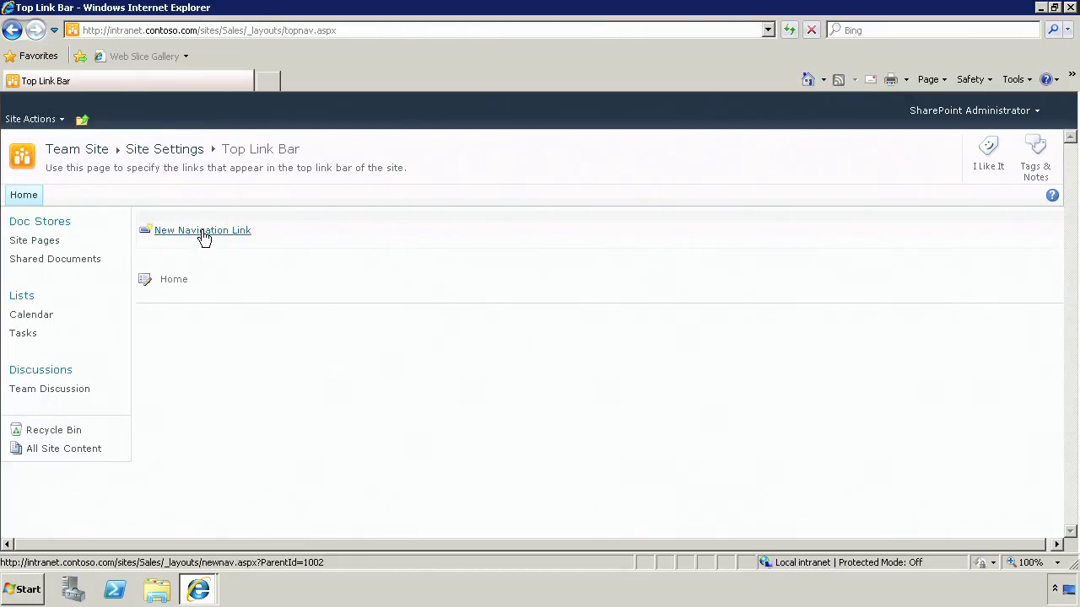
pyautogui.click(202, 234)
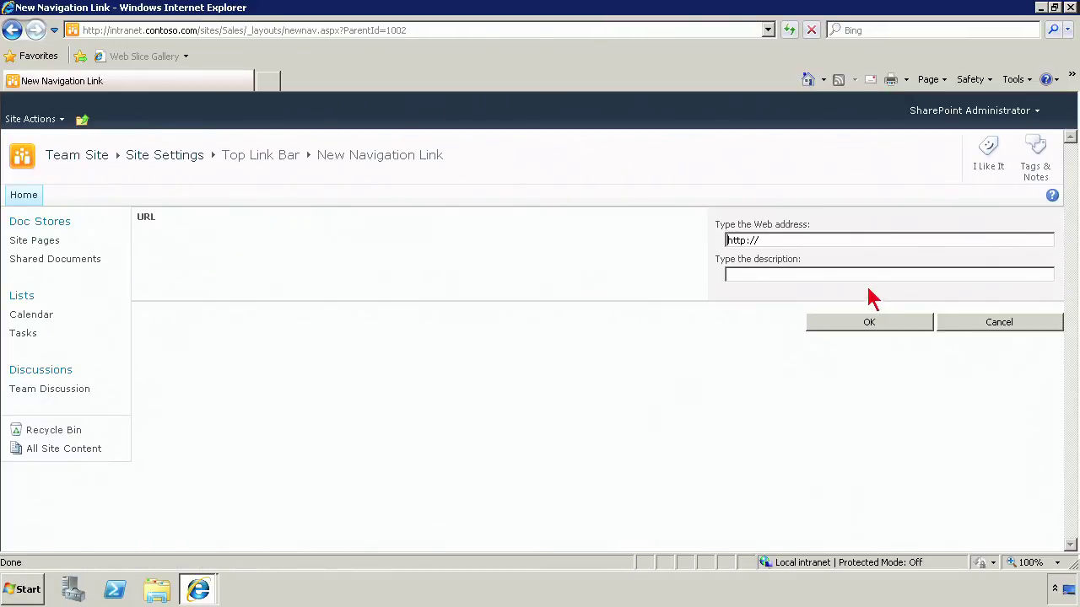
pyautogui.click(797, 240)
pyautogui.click(867, 327)
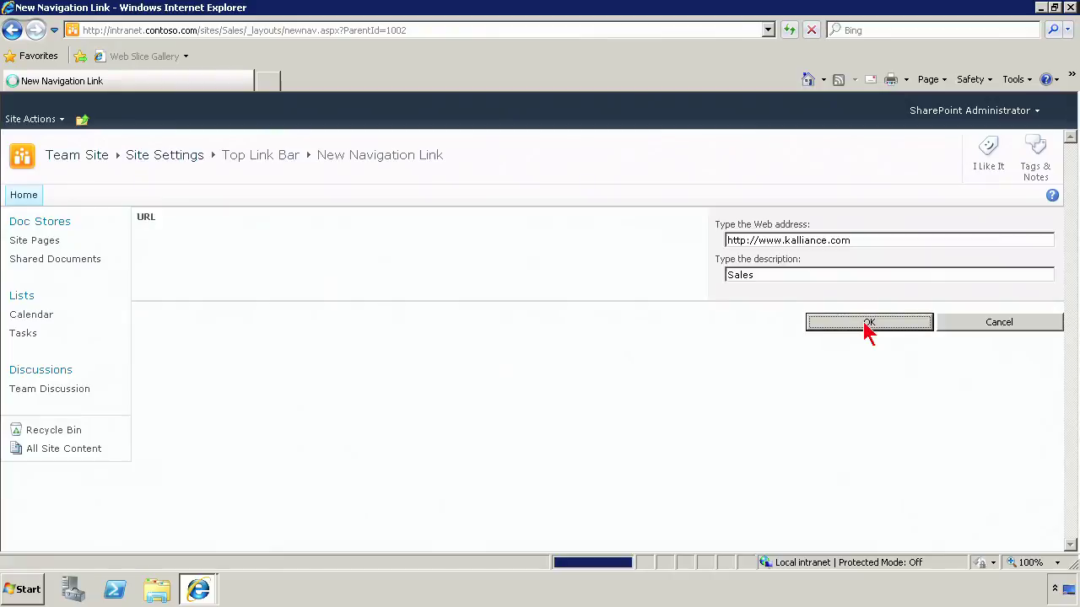
pyautogui.click(23, 196)
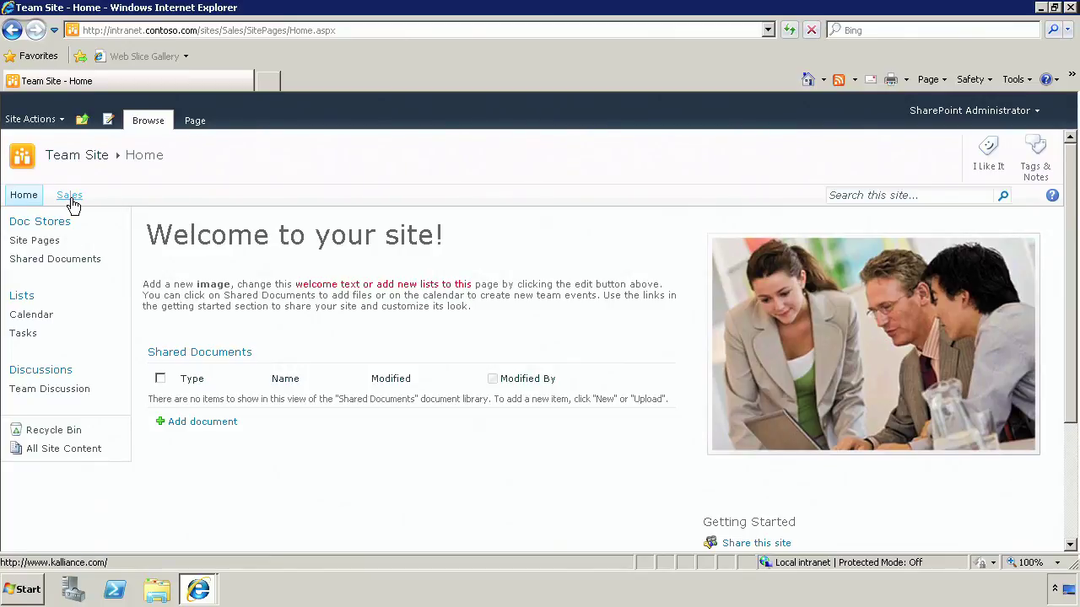
# - Go back to Site Settings and open the Site theme page
pyautogui.click(30, 119)
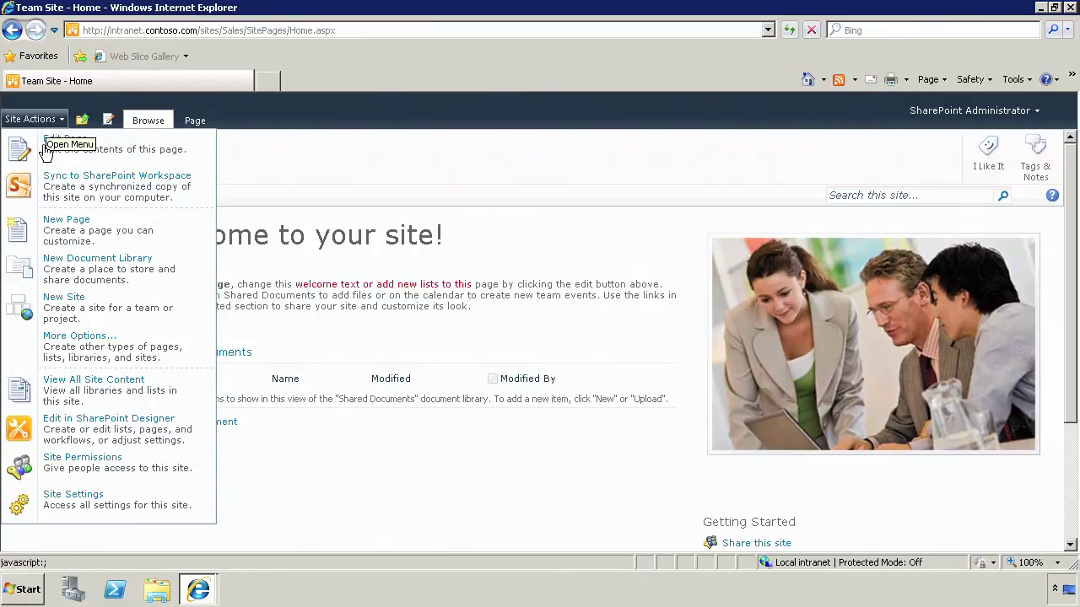
pyautogui.click(54, 501)
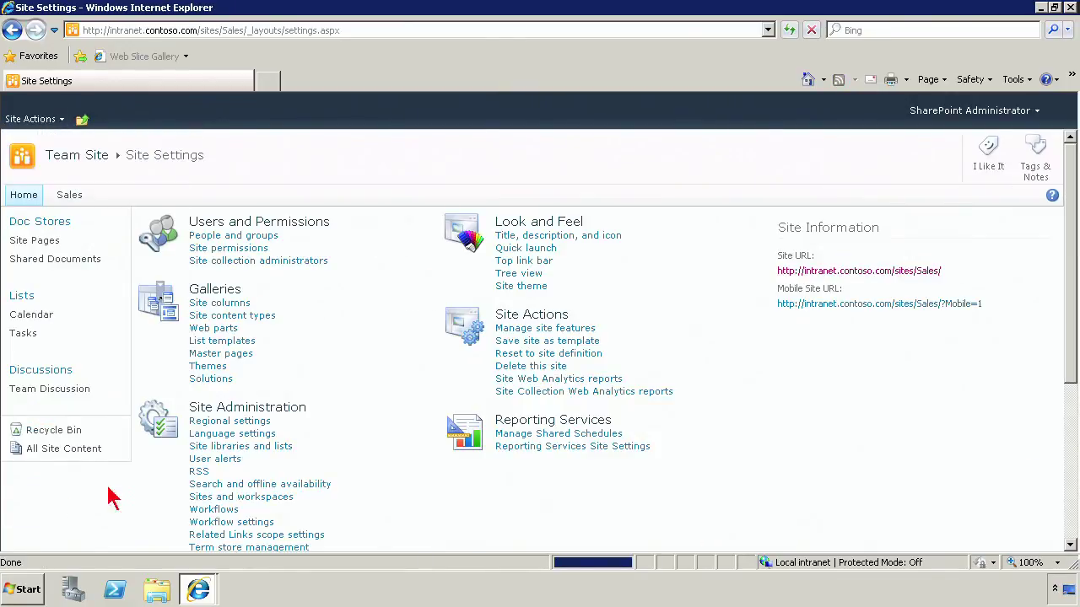
pyautogui.click(537, 289)
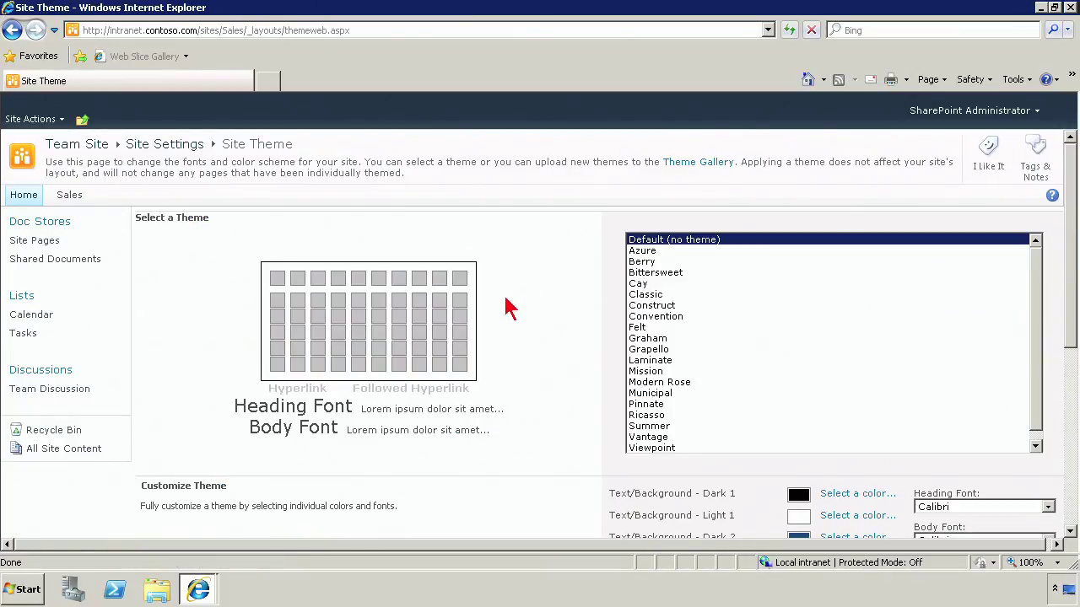
# - Try the Azure, Berry, Bittersweet, Cay, Classic, Convention and Graham themes, ending on Graham
pyautogui.click(650, 251)
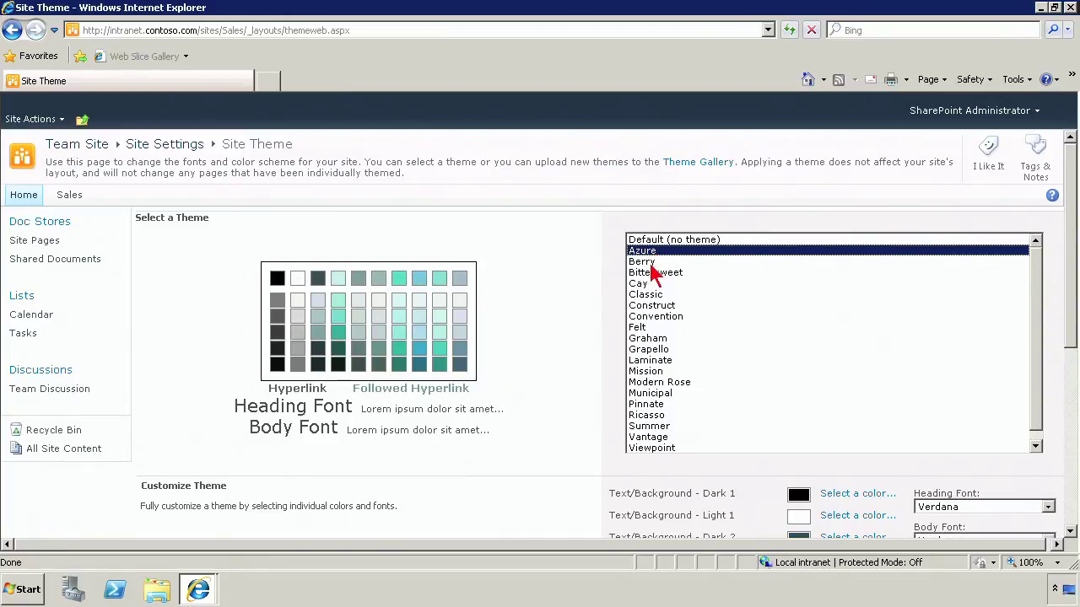
pyautogui.click(655, 263)
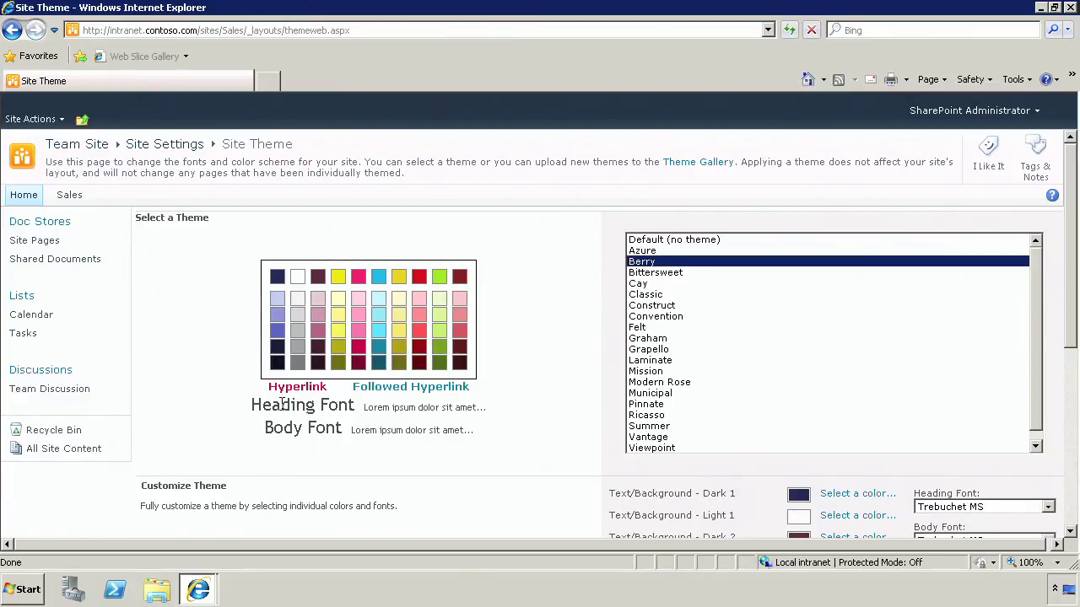
pyautogui.moveTo(282, 404); pyautogui.dragTo(365, 426)
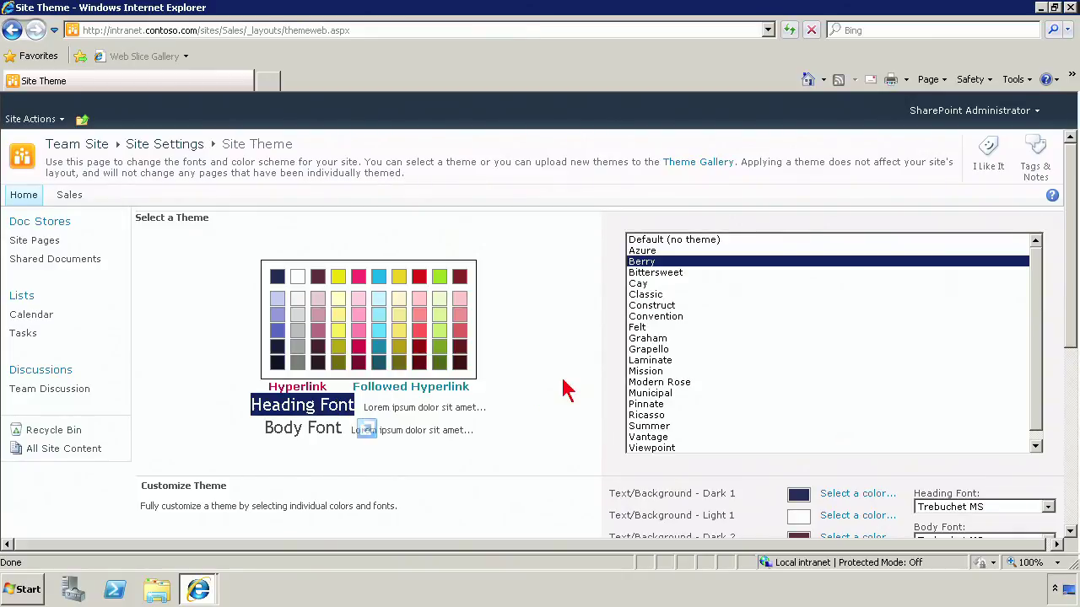
pyautogui.click(670, 273)
pyautogui.click(656, 284)
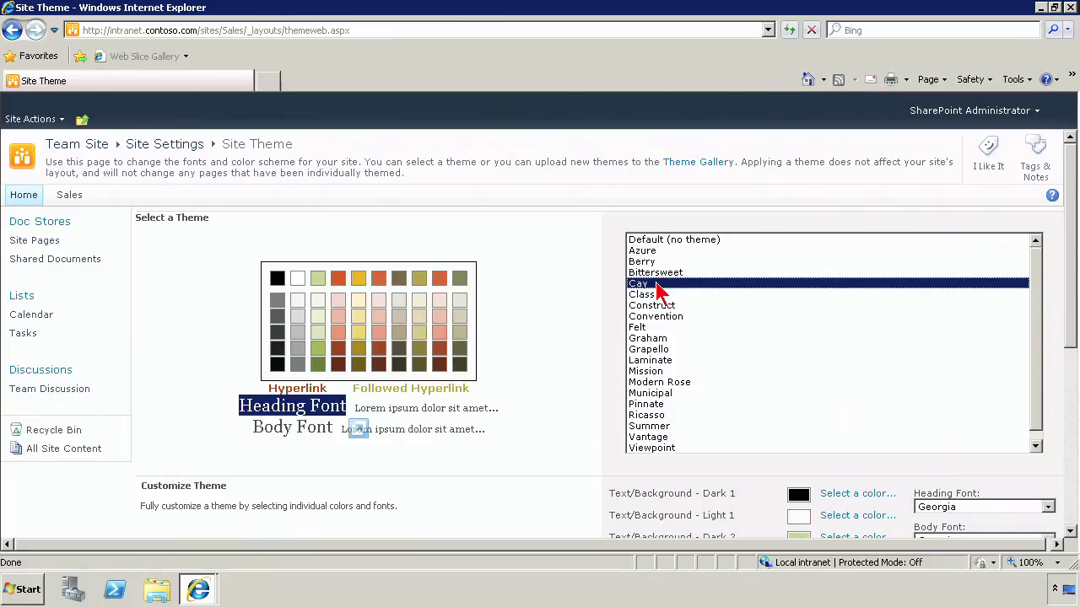
pyautogui.click(661, 296)
pyautogui.click(673, 318)
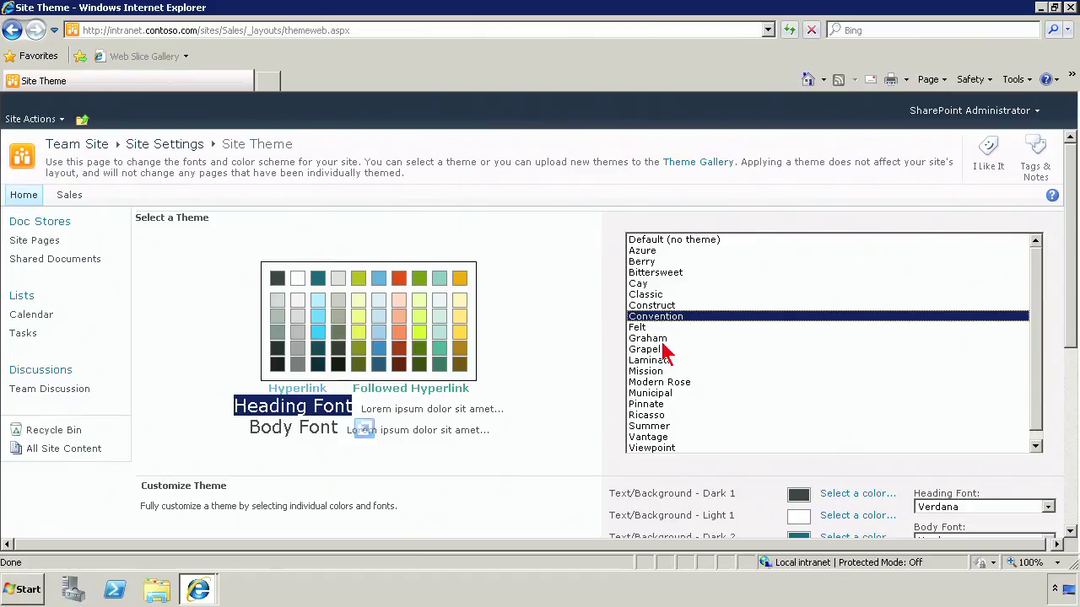
pyautogui.click(663, 341)
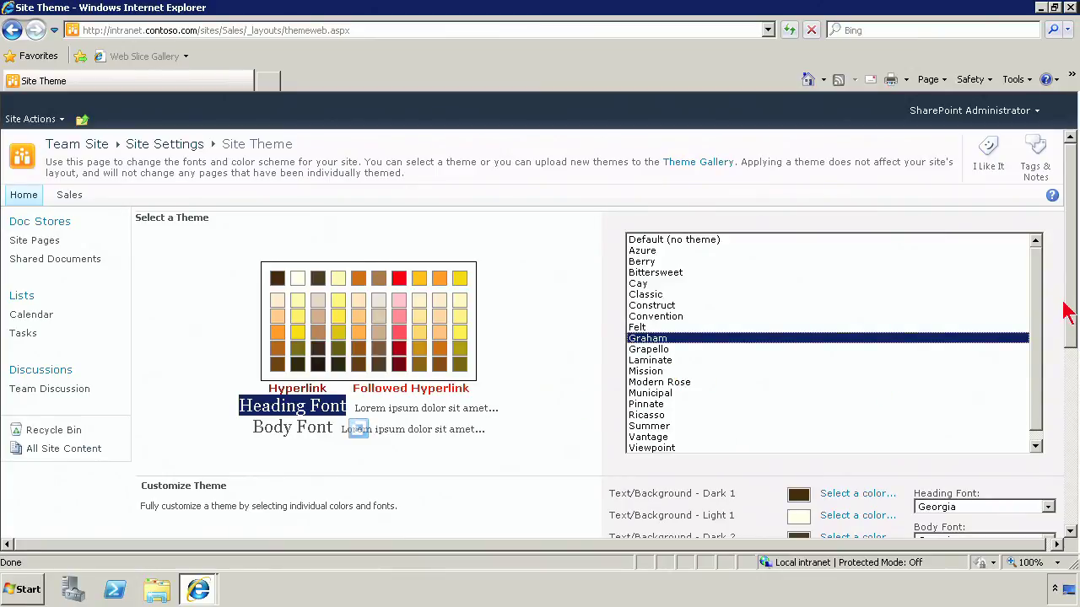
pyautogui.moveTo(1067, 307); pyautogui.dragTo(1063, 453)
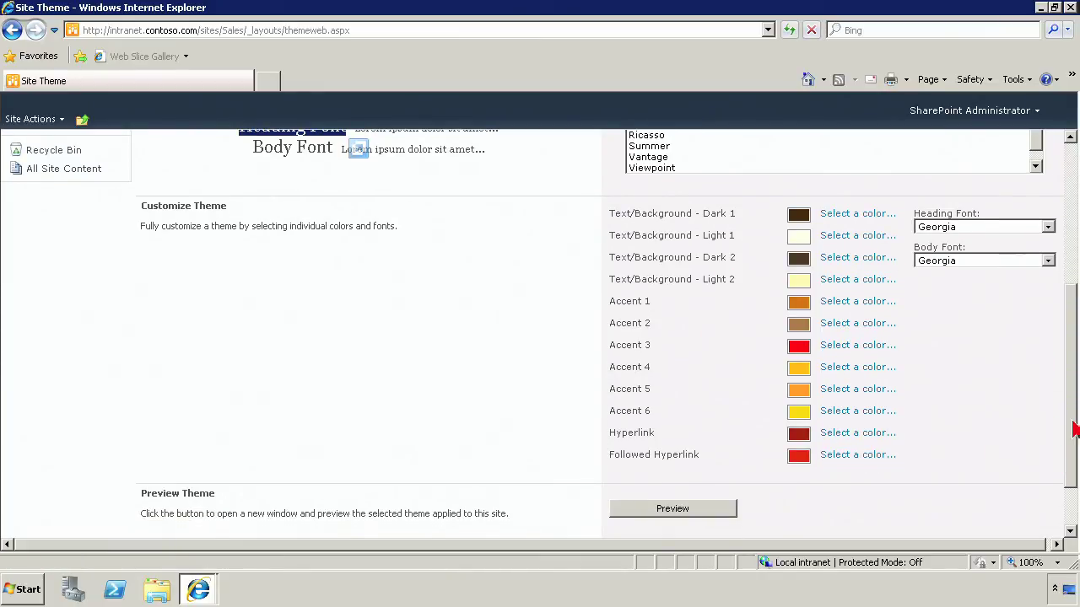
pyautogui.scroll(-2, 1073, 430)
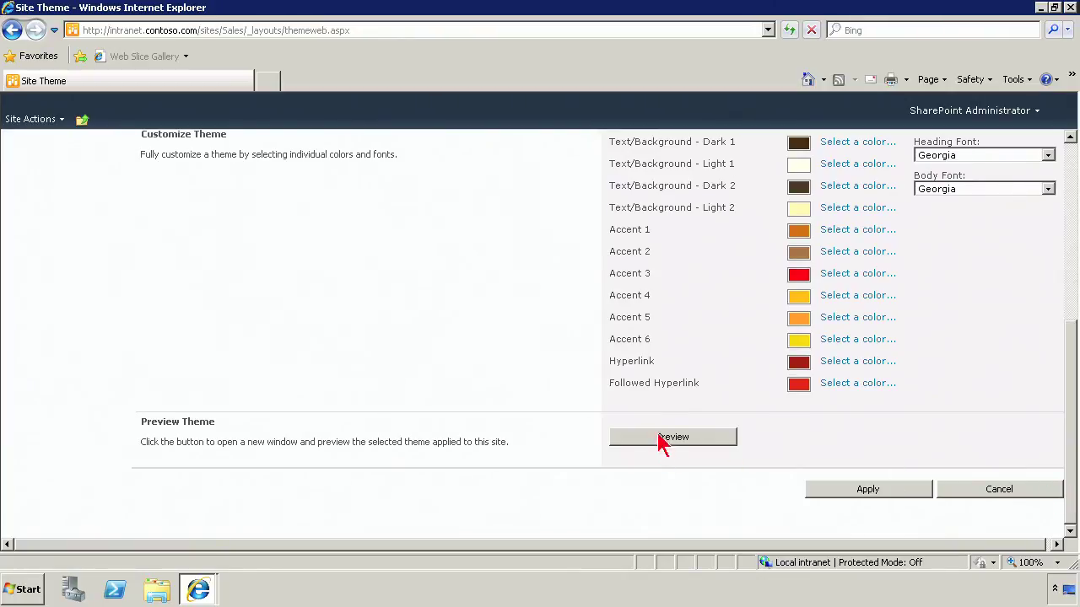
# - Preview the Team Site home page in the Graham theme without applying it
pyautogui.click(663, 439)
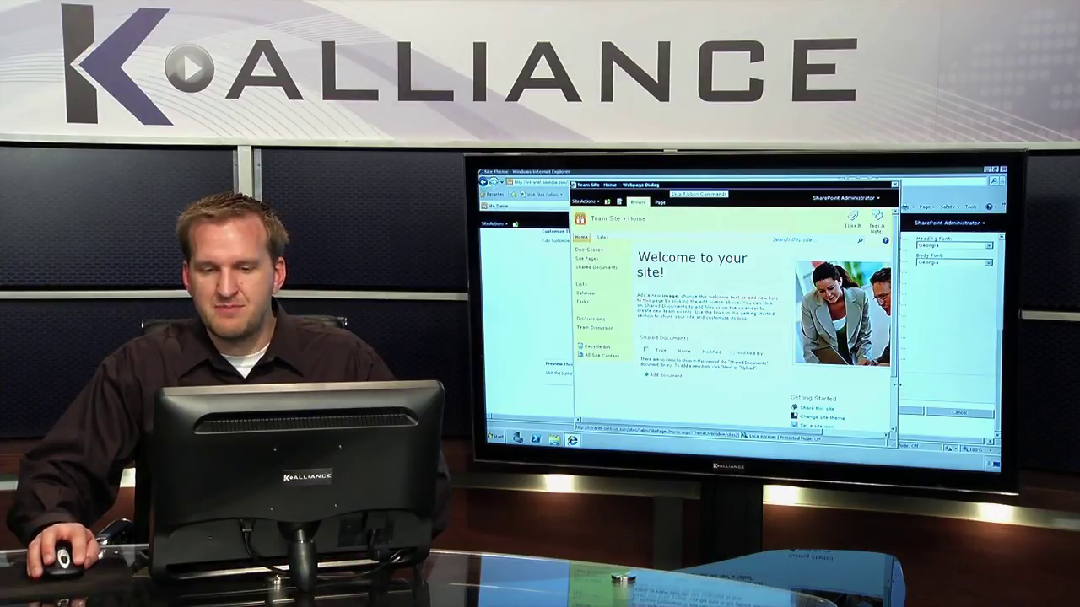
# - Widen the Graham theme preview window on both sides to inspect the Georgia-font team site
pyautogui.moveTo(897, 380); pyautogui.dragTo(924, 379)
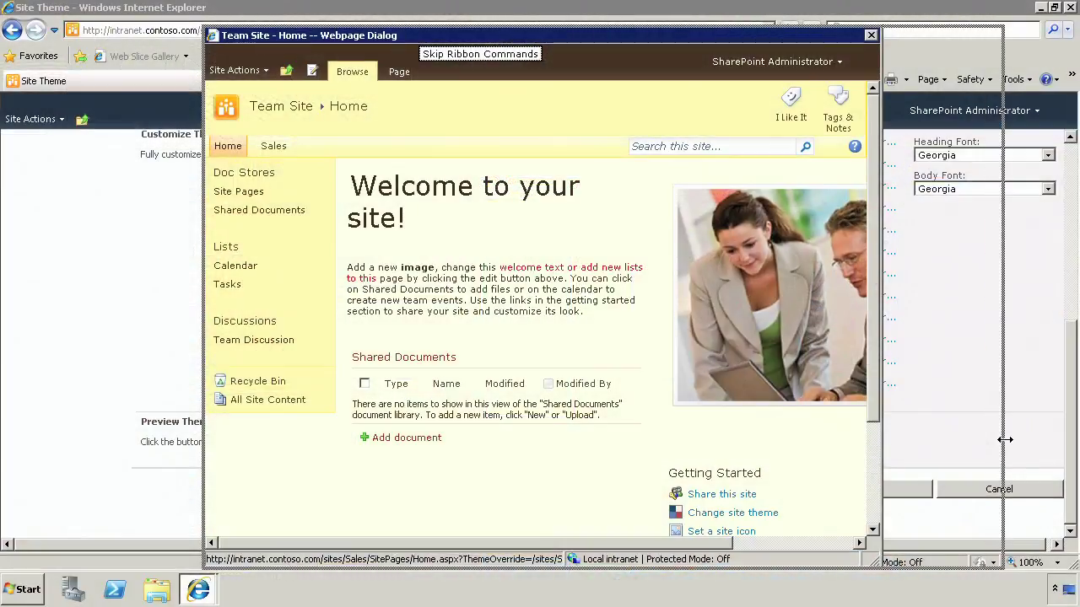
pyautogui.moveTo(1005, 439); pyautogui.dragTo(1004, 440)
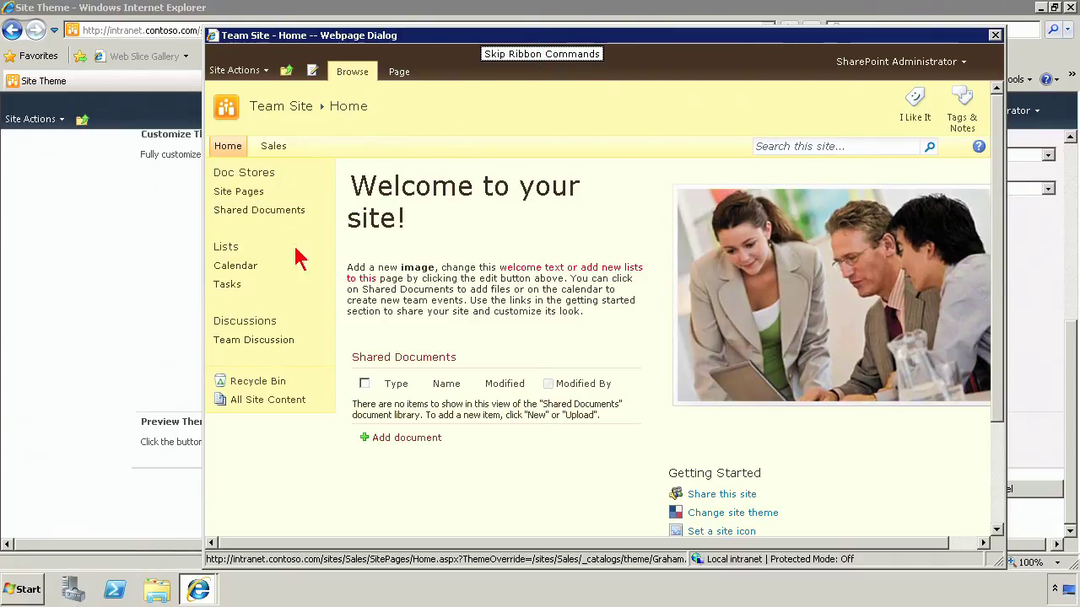
pyautogui.moveTo(205, 323); pyautogui.dragTo(107, 323)
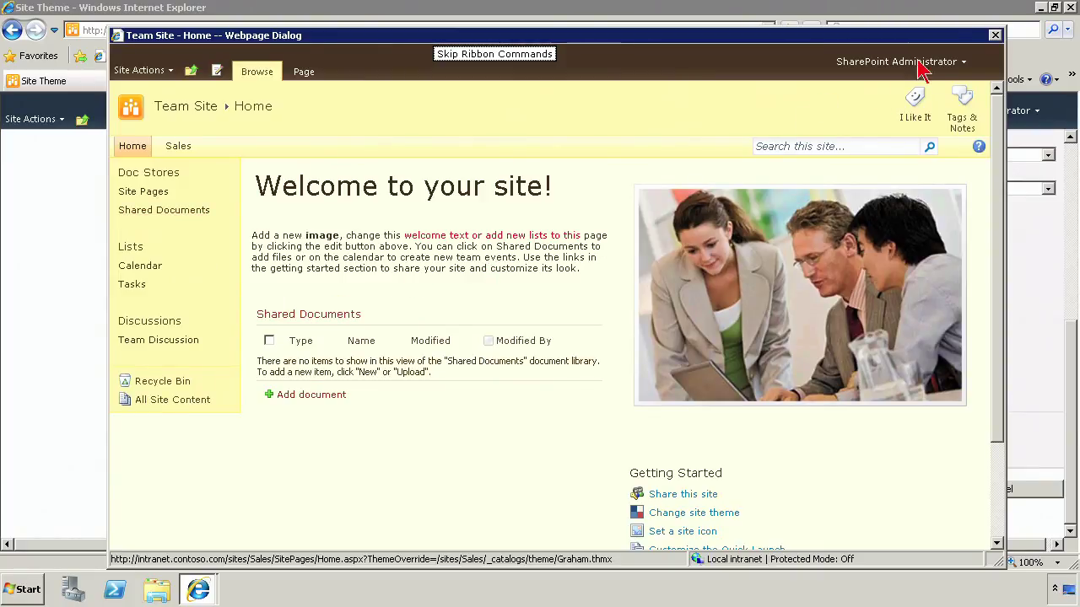
# - Close the Graham preview, cancel the Site Theme page unapplied, and return to Team Site home
pyautogui.click(995, 35)
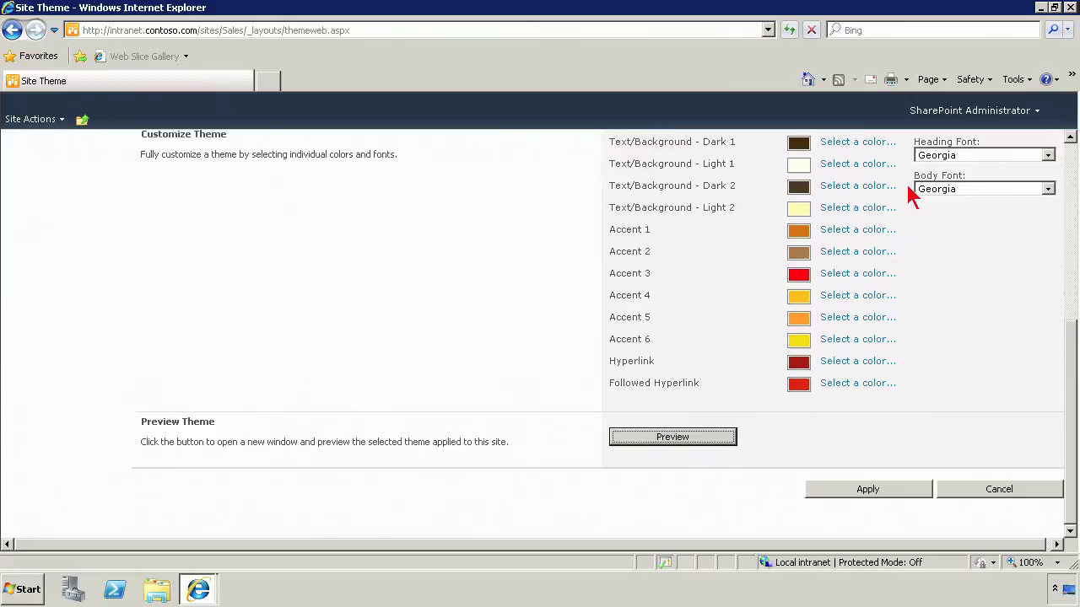
pyautogui.click(984, 494)
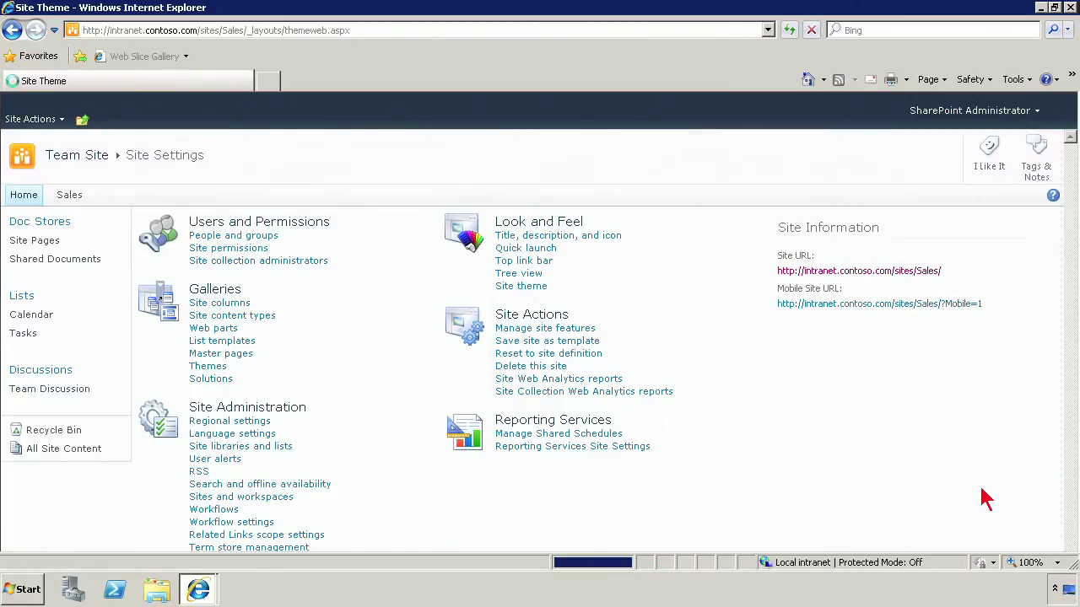
pyautogui.click(74, 156)
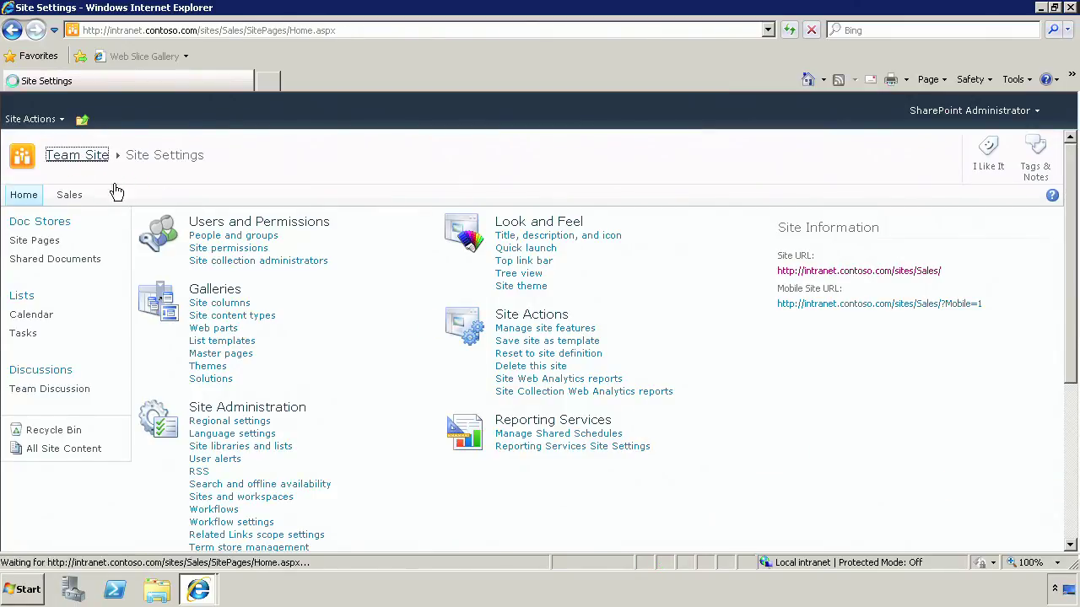